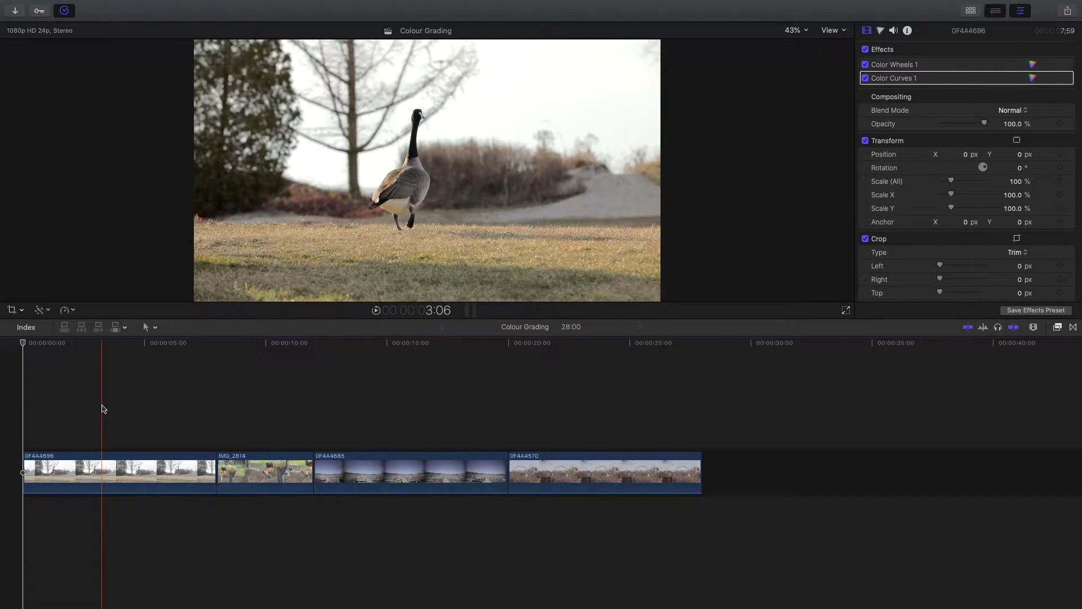
Combine all four timeline clips into a compound clip named Colour Grading Clip in the 2020-04-28 event.
click(93, 409)
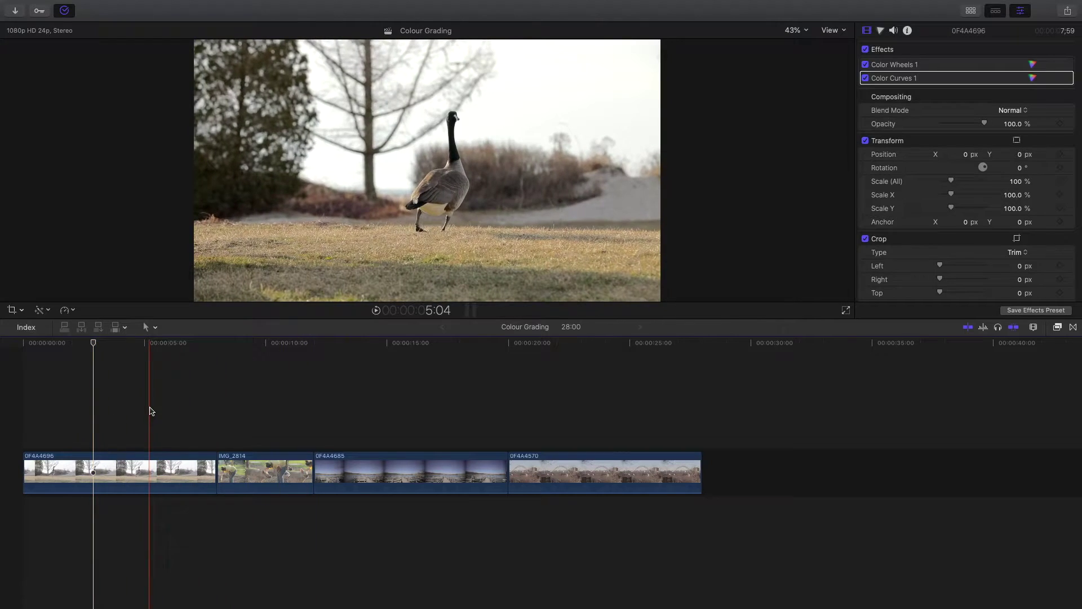
drag(149, 407, 153, 415)
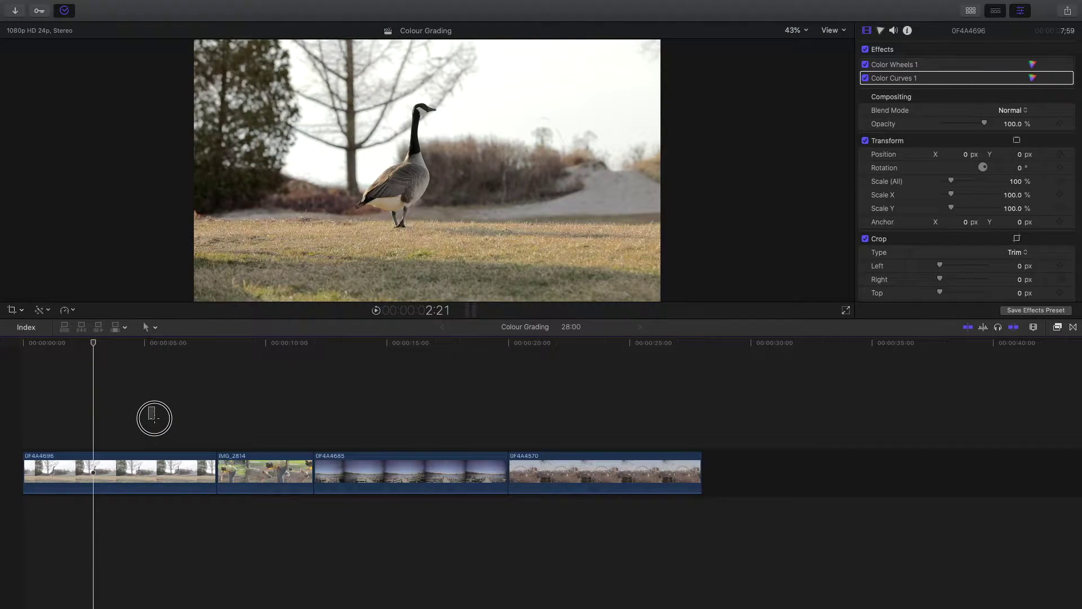
drag(133, 393, 550, 489)
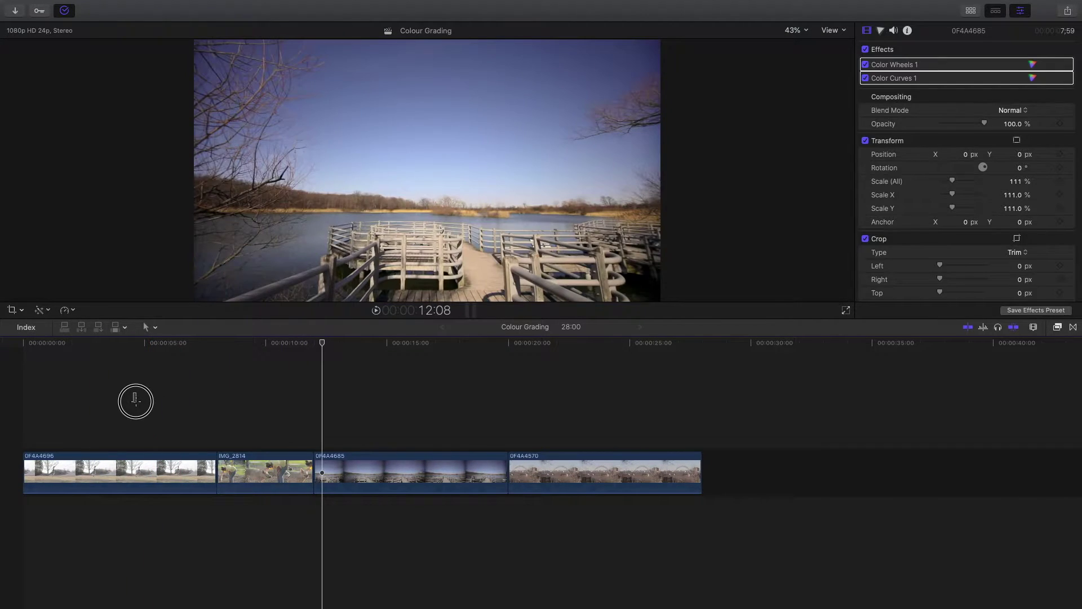
right_click(468, 474)
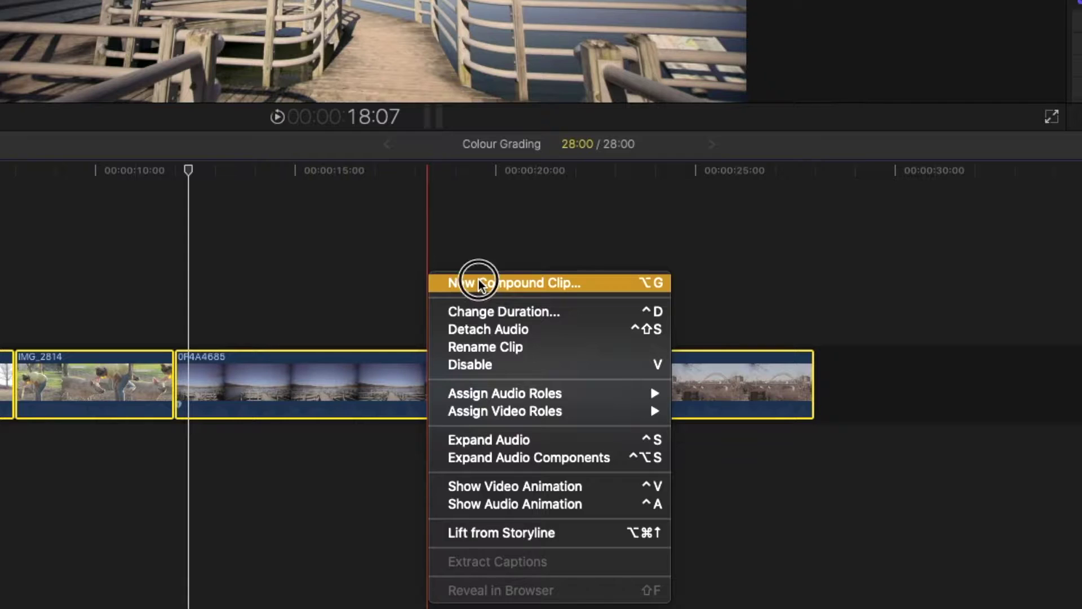
click(479, 282)
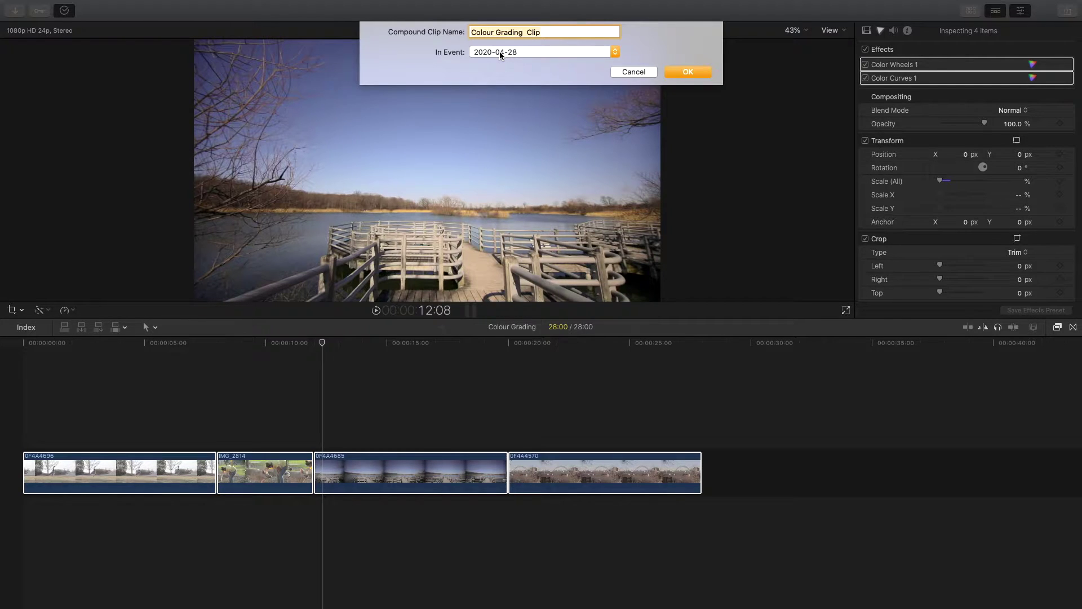
click(688, 71)
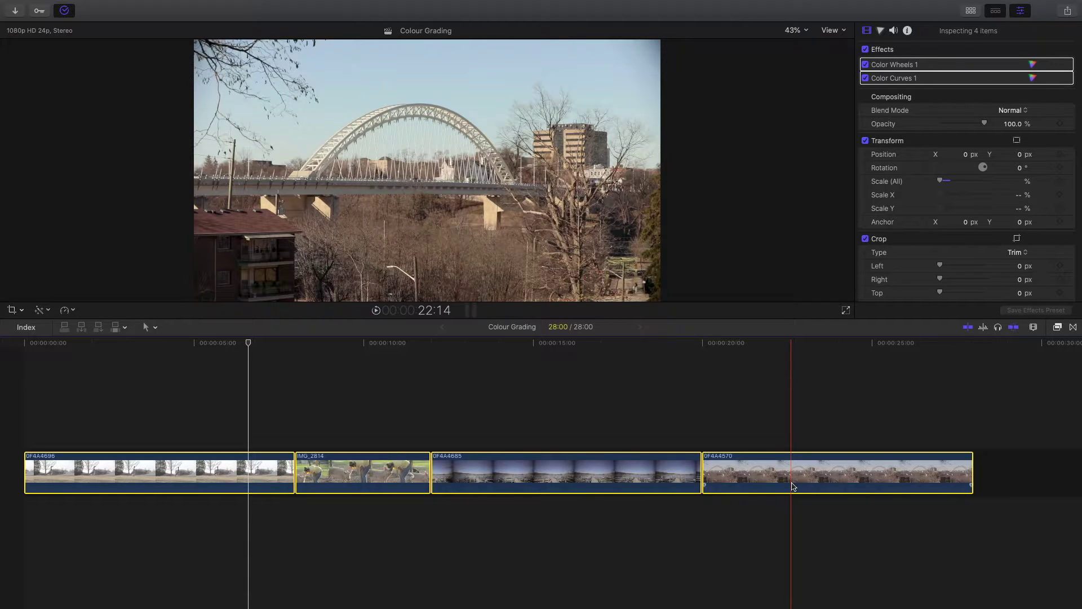
Group the four selected clips into a compound clip with the suggested name and break it apart into individual clips.
key(alt+g)
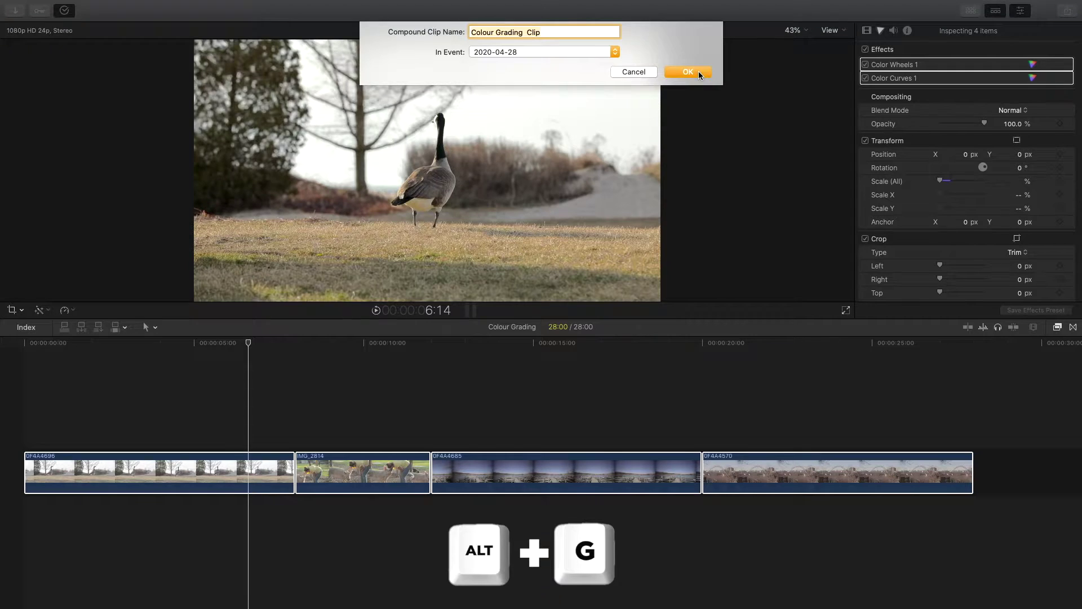
click(698, 71)
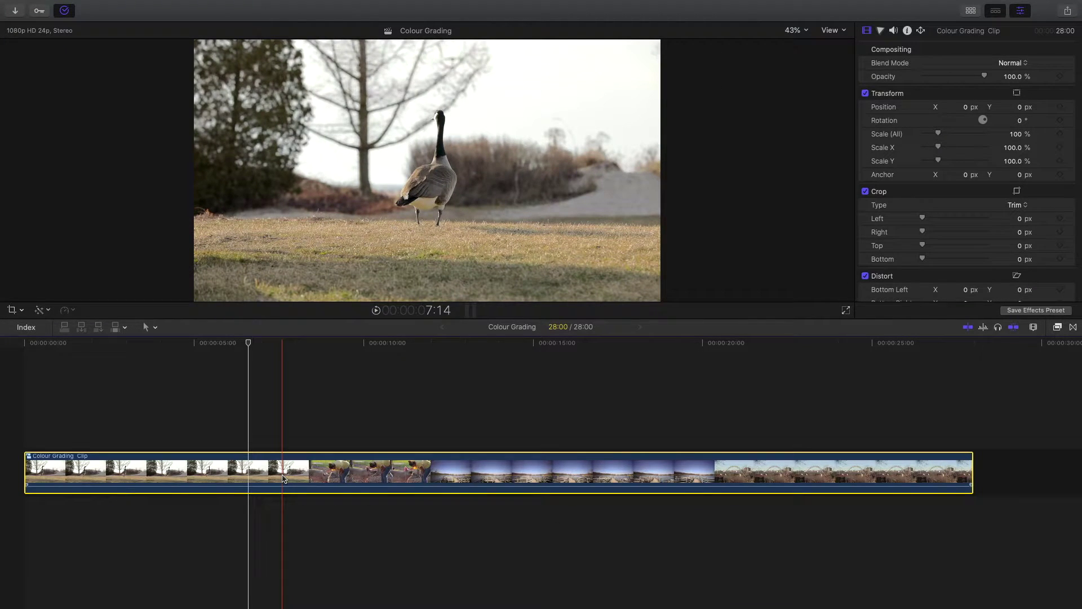
key(shift+super+g)
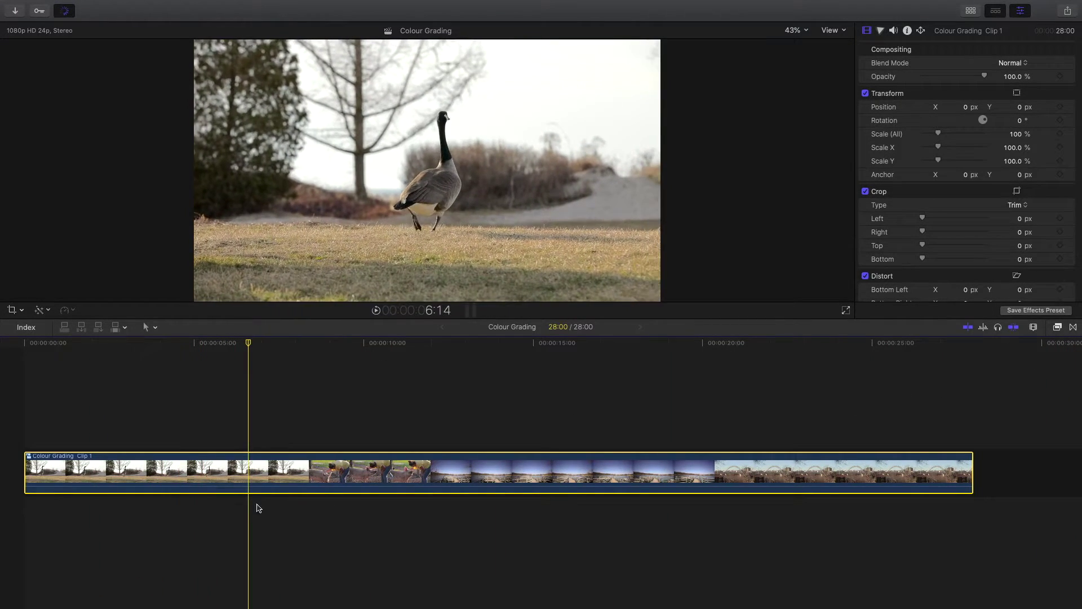
Search the effects for "lut", apply Custom LUT to the compound clip and hide the effects browser.
click(1057, 327)
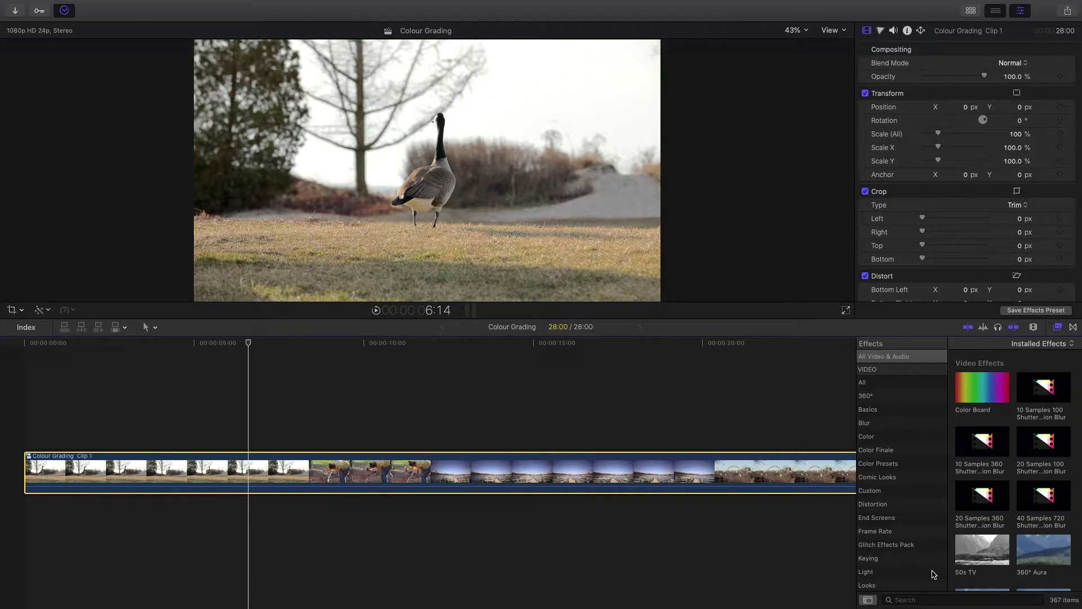
click(927, 599)
text(lut)
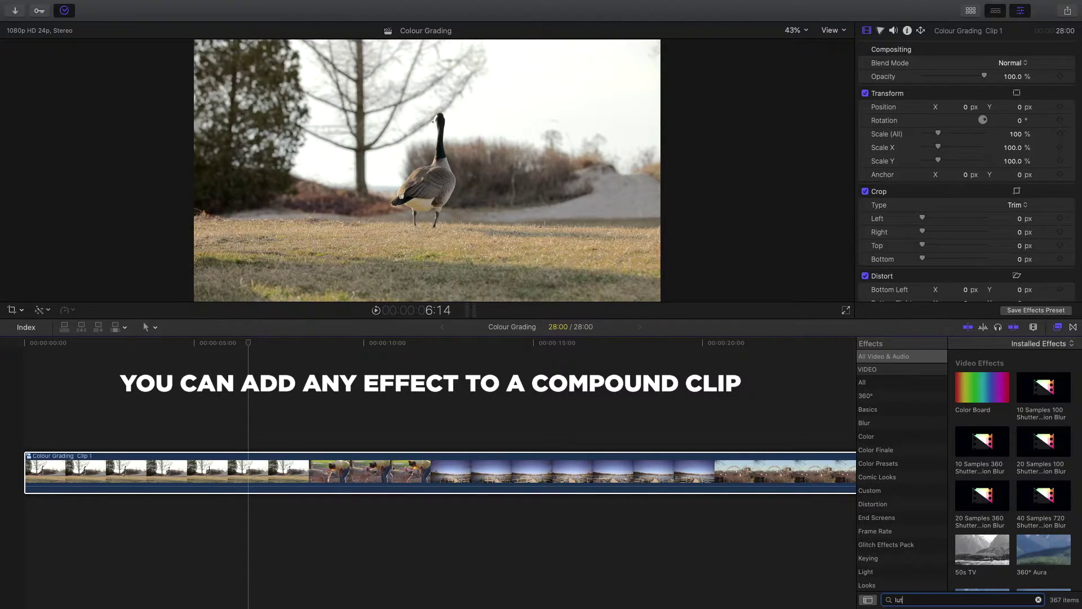
drag(999, 390, 503, 467)
key(super+5)
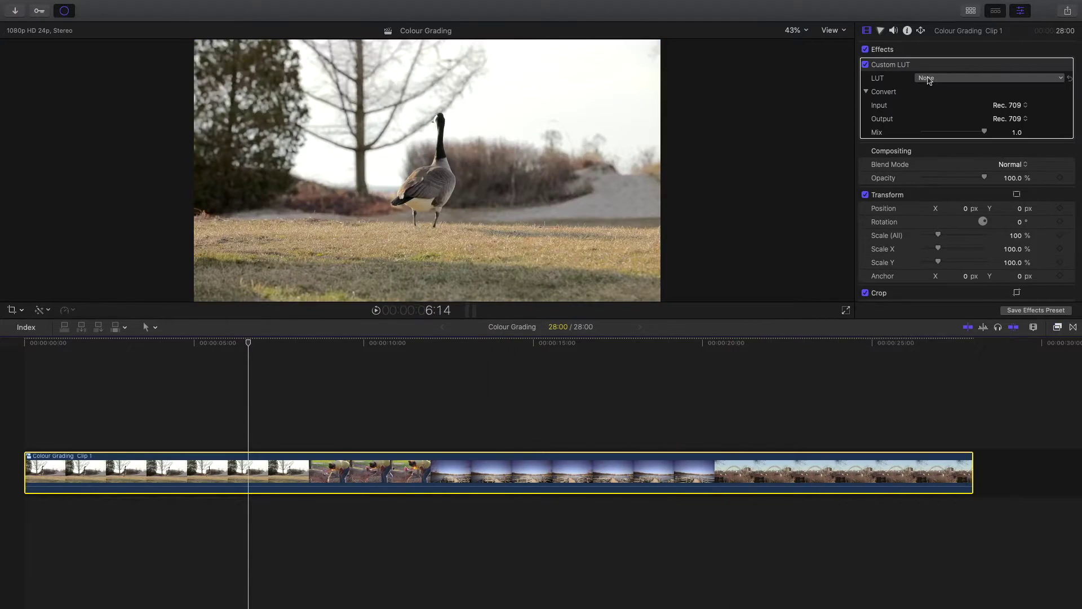
Load the 3Strip LUT from Denver Film Looks on the compound clip and set its mix to 0.34.
click(930, 78)
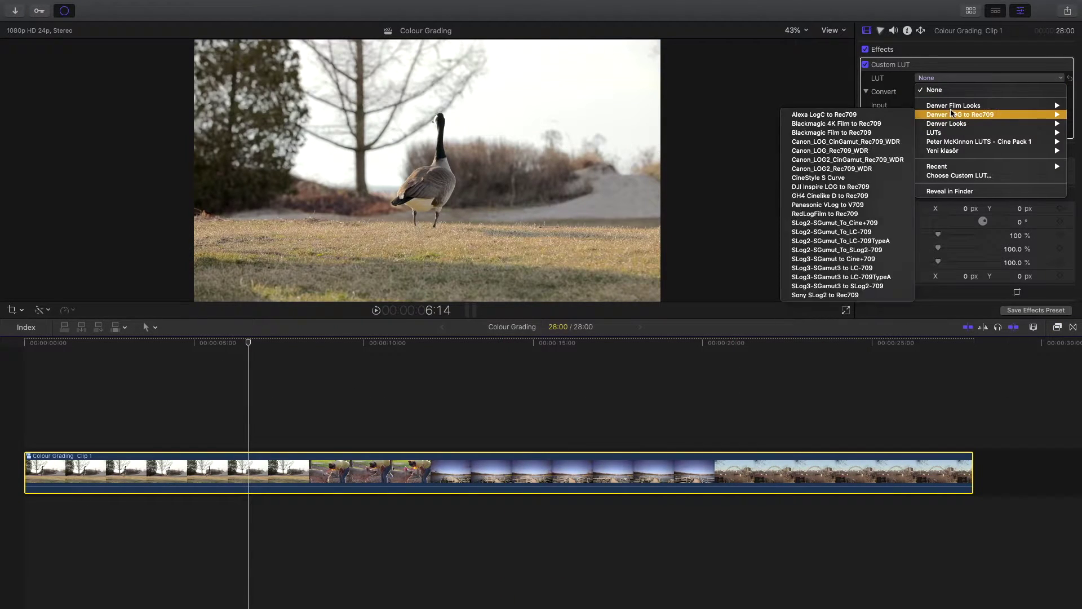
mouse_move(947, 106)
click(852, 115)
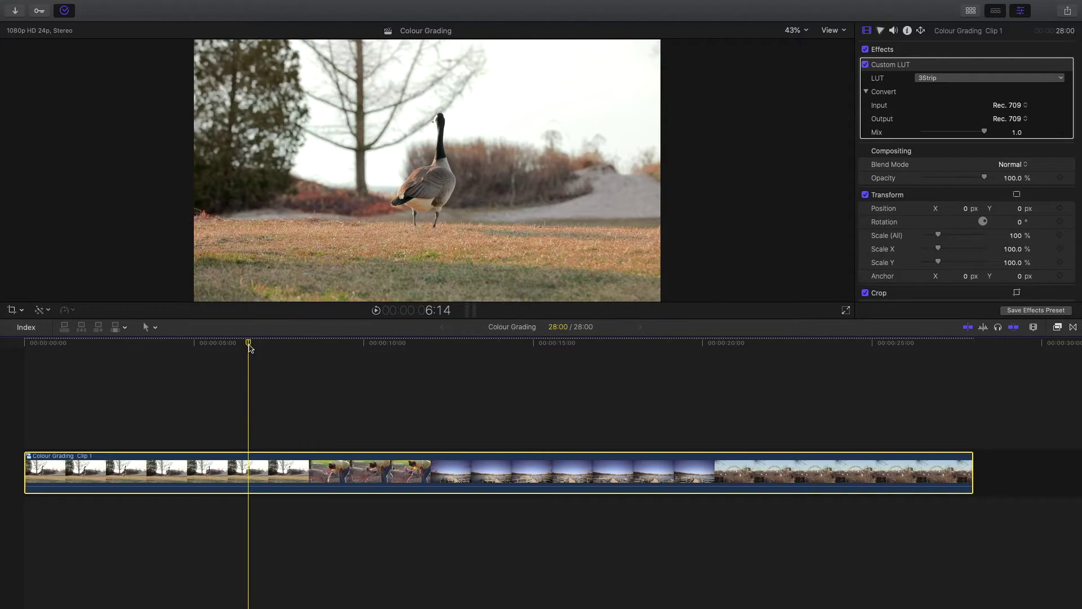
drag(252, 344, 531, 363)
drag(985, 131, 943, 130)
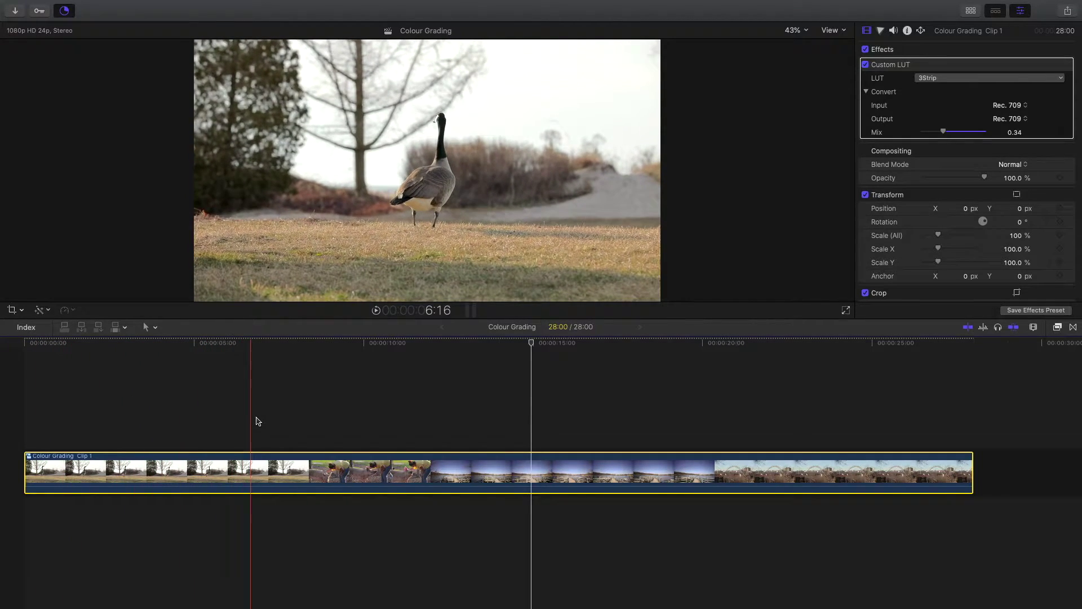
Open the Colour Grading compound clip and inspect the individual colour corrections on each of its four clips.
click(282, 415)
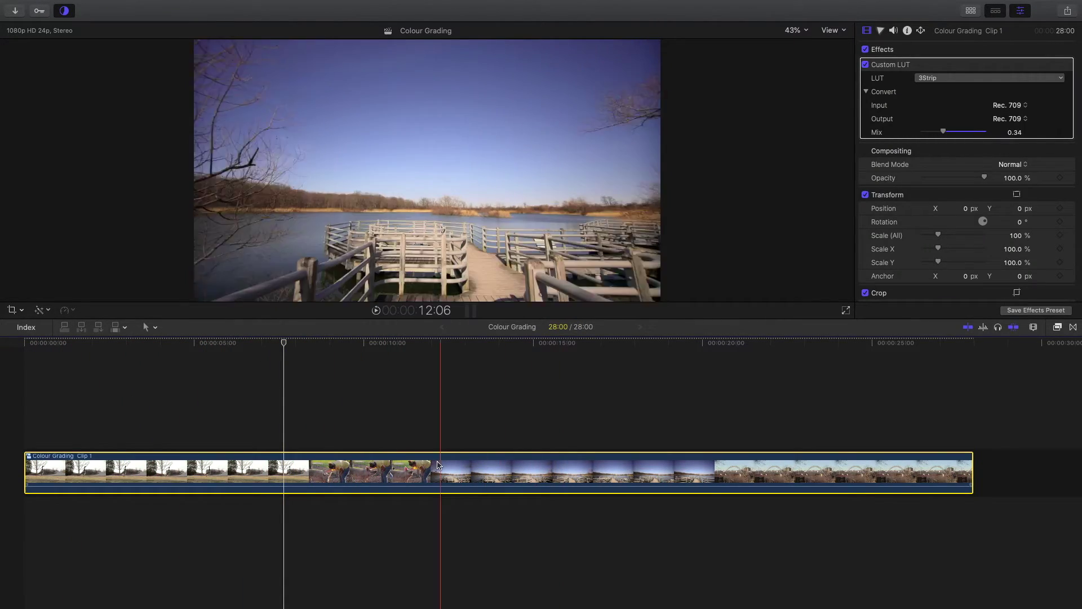
double_click(411, 472)
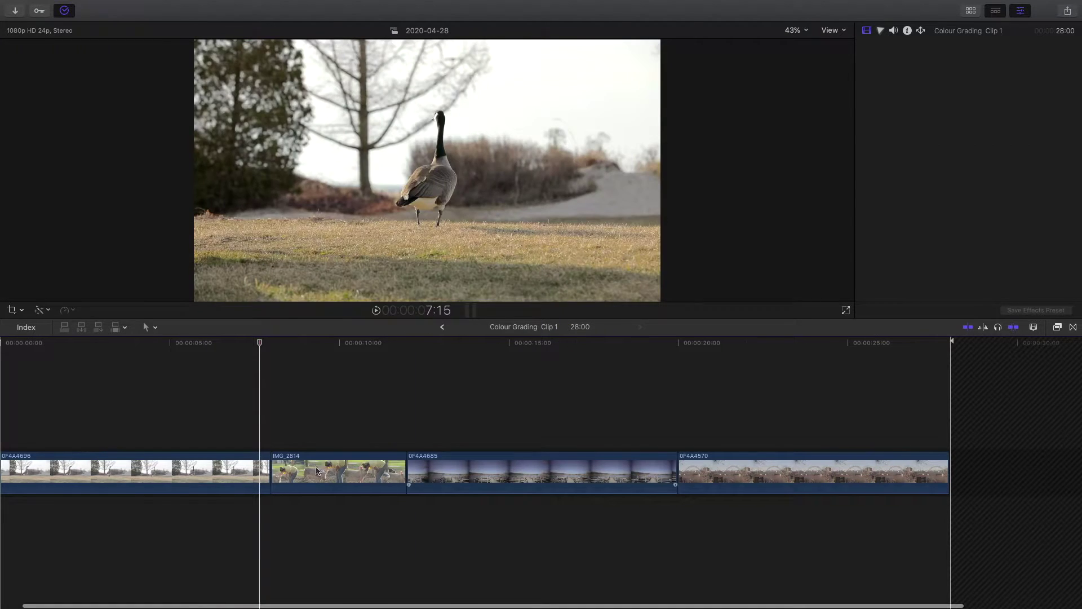
click(164, 471)
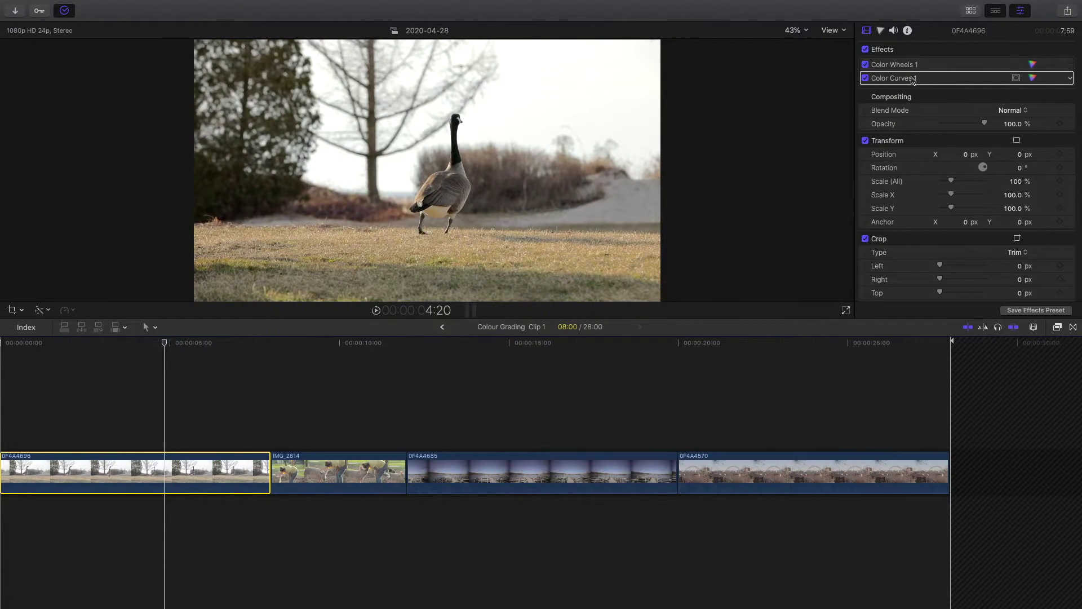
click(344, 471)
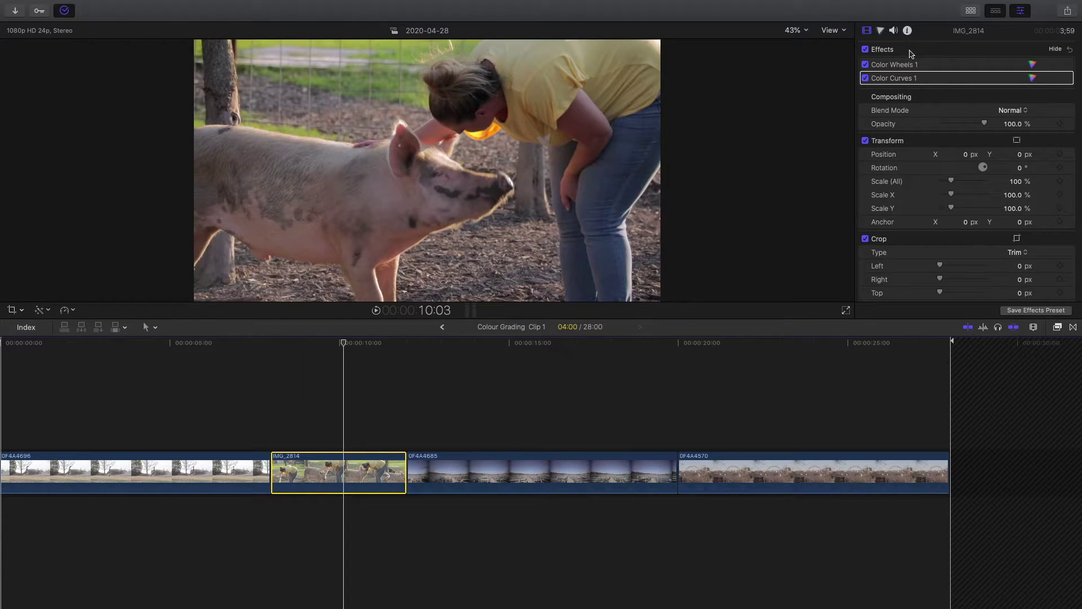
click(529, 428)
click(529, 471)
click(778, 444)
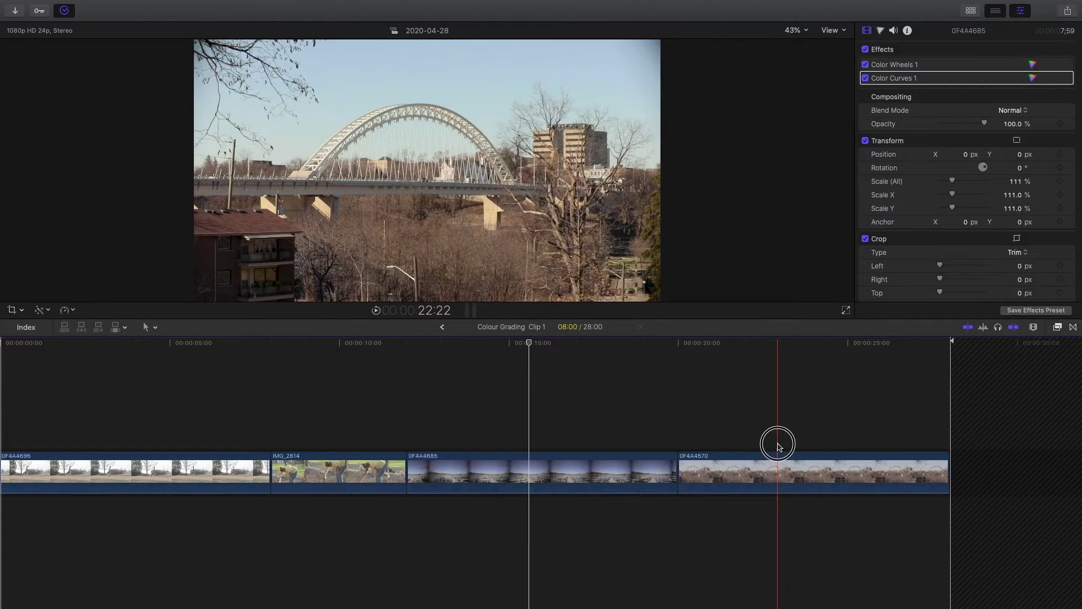
click(778, 470)
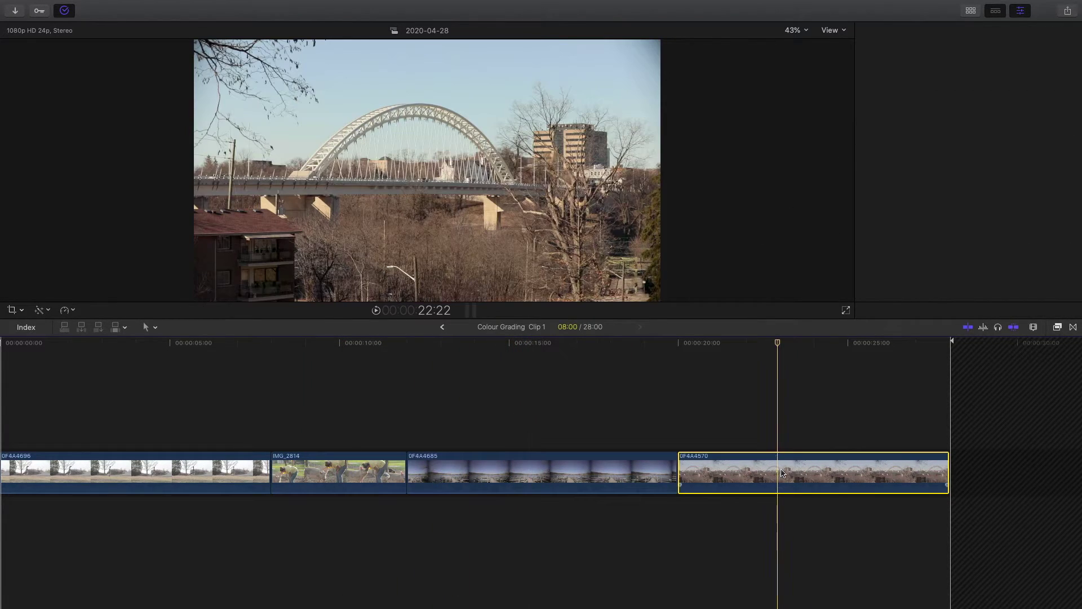
Return to the Colour Grading project and check the Custom LUT settings applied to the whole compound clip.
click(443, 327)
click(348, 456)
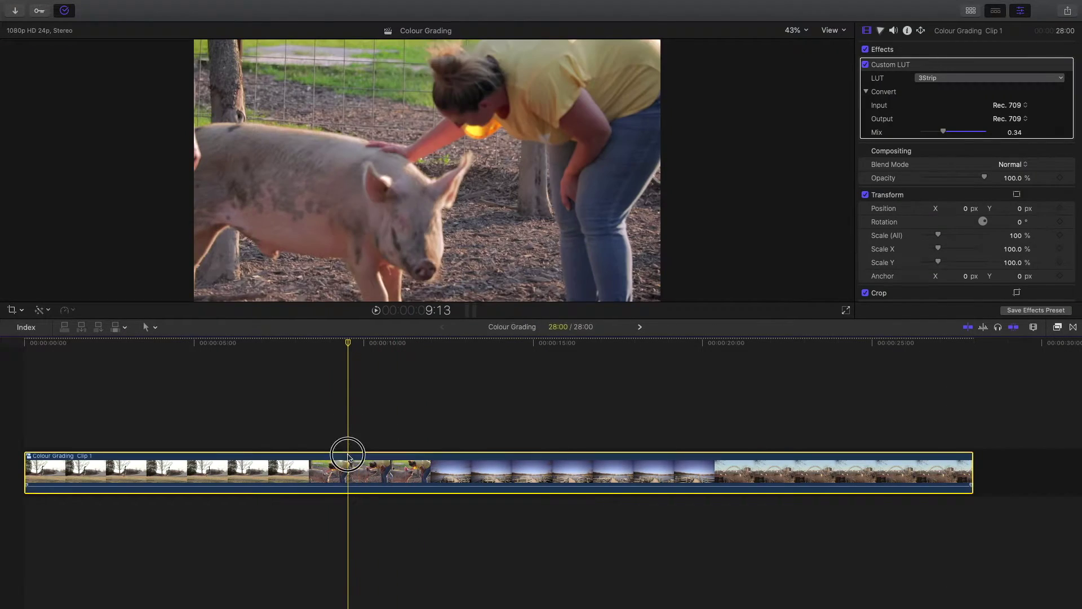
mouse_move(1081, 0)
click(998, 44)
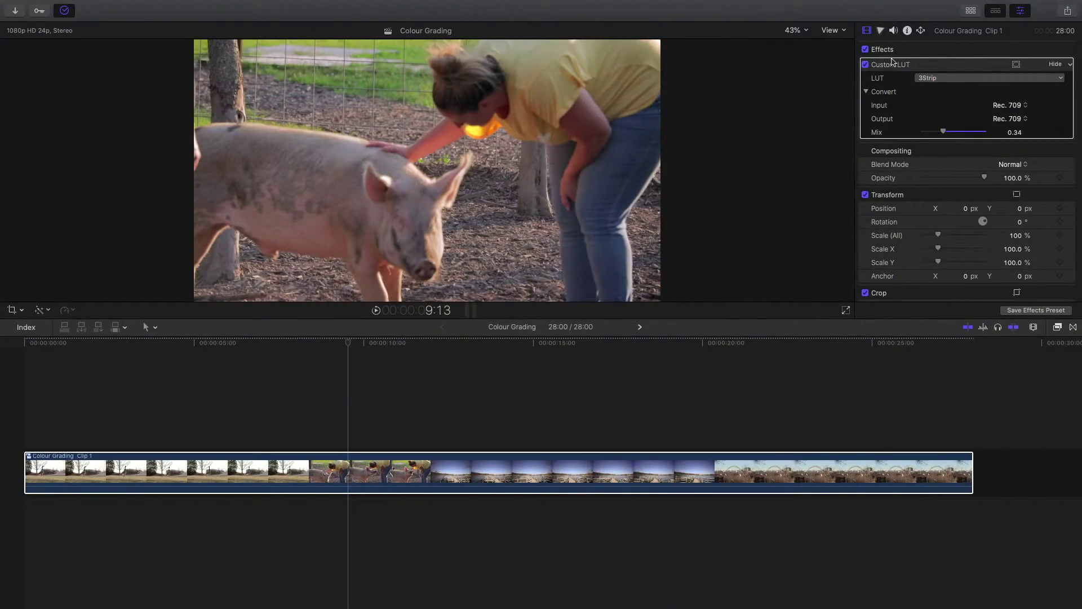
click(348, 468)
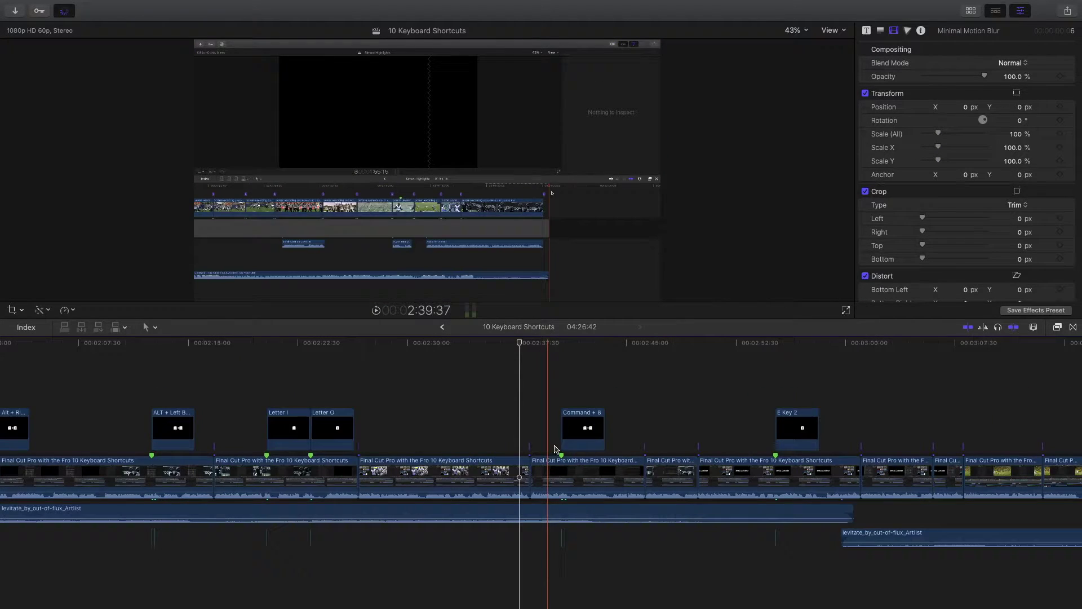
Look over the full 10 Keyboard Shortcuts timeline and examine the stacked clips around 2:40 in detail.
scroll(620, 451, right, 2)
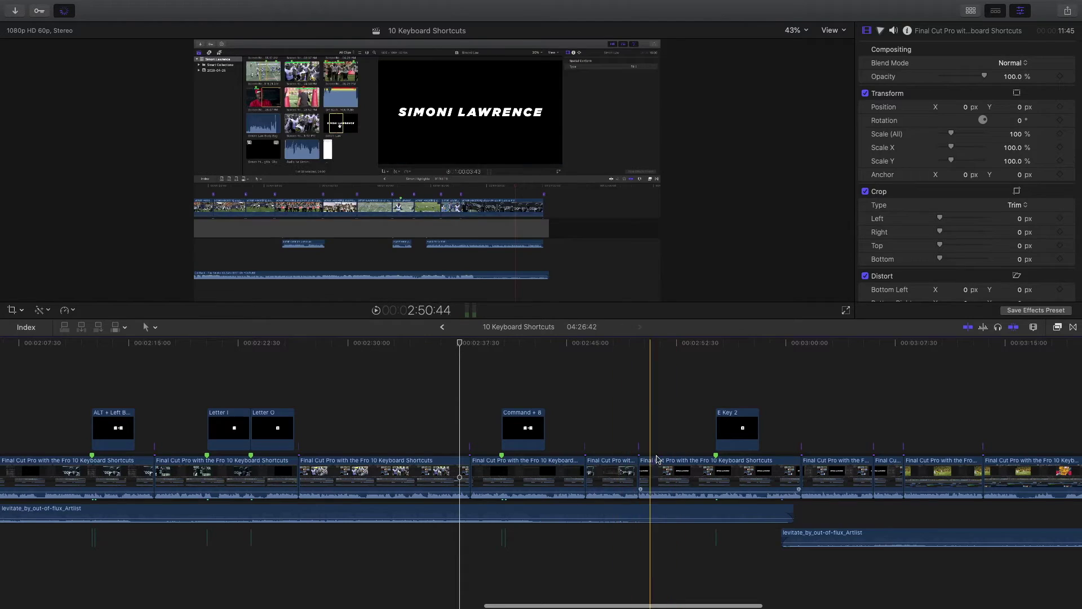
scroll(468, 411, left, 1)
key(super+minus)
key(super+minus)
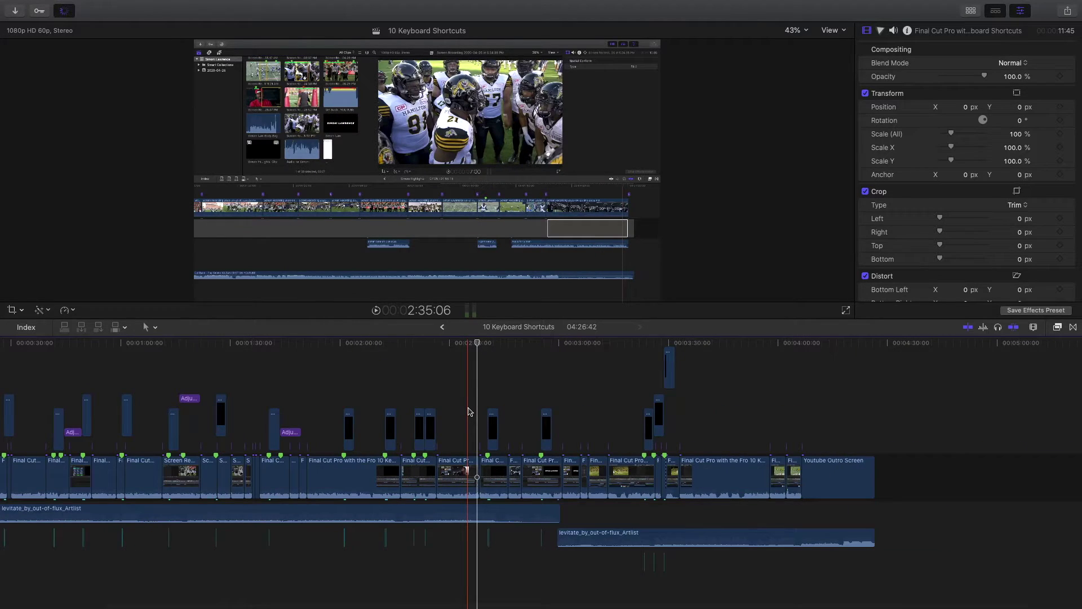
scroll(292, 406, left, 3)
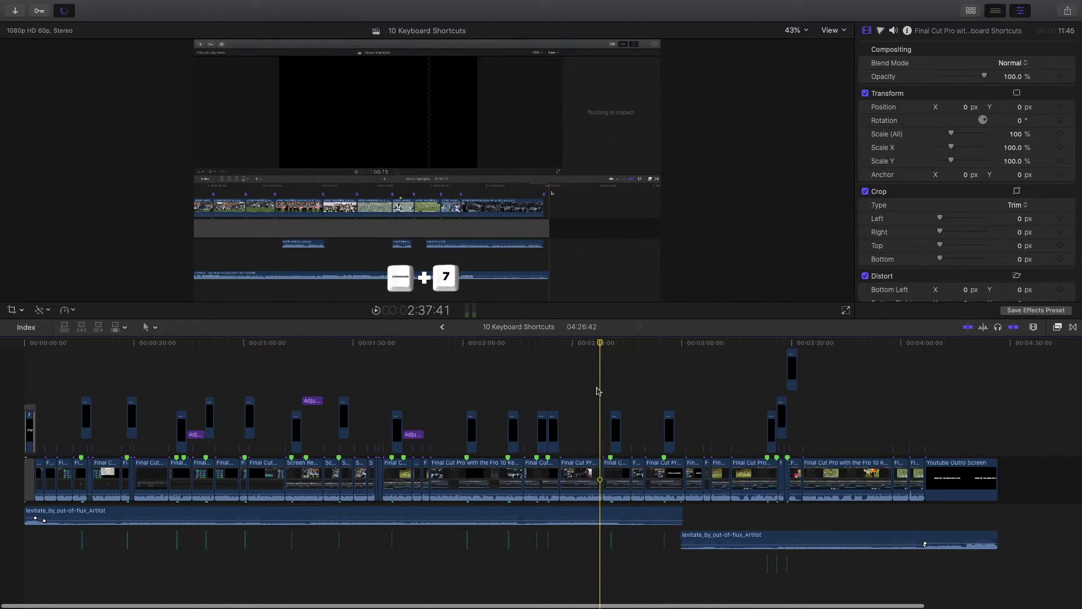
key(super+equal)
key(super+equal)
key(super+equal)
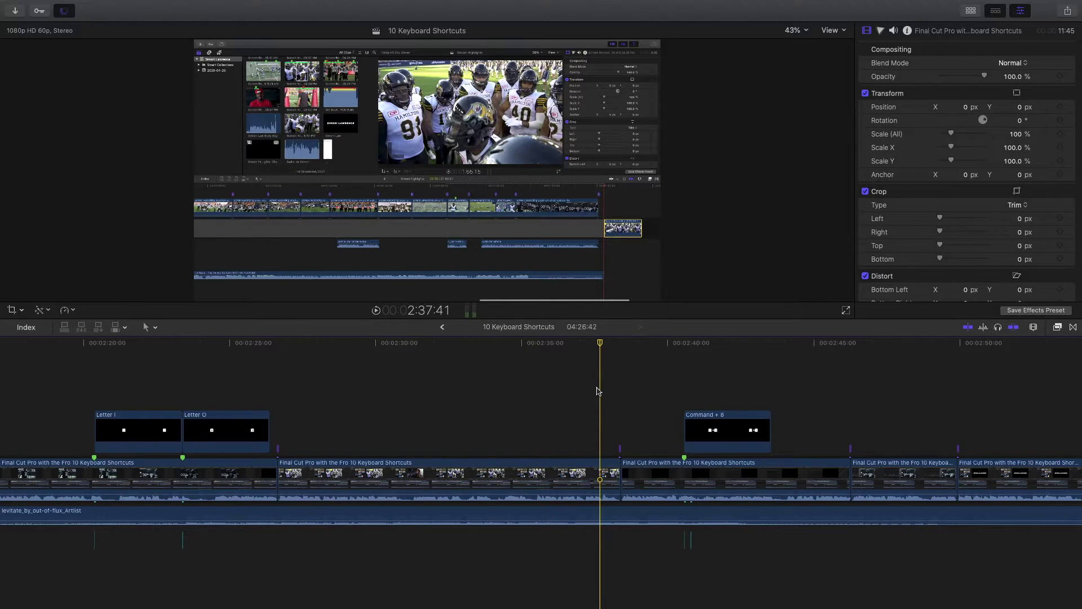
scroll(574, 423, right, 3)
Combine the title near 2:40, the two main clips around it and their sound effects into a compound clip named 10 Keyboard Shortcuts Clip.
click(459, 459)
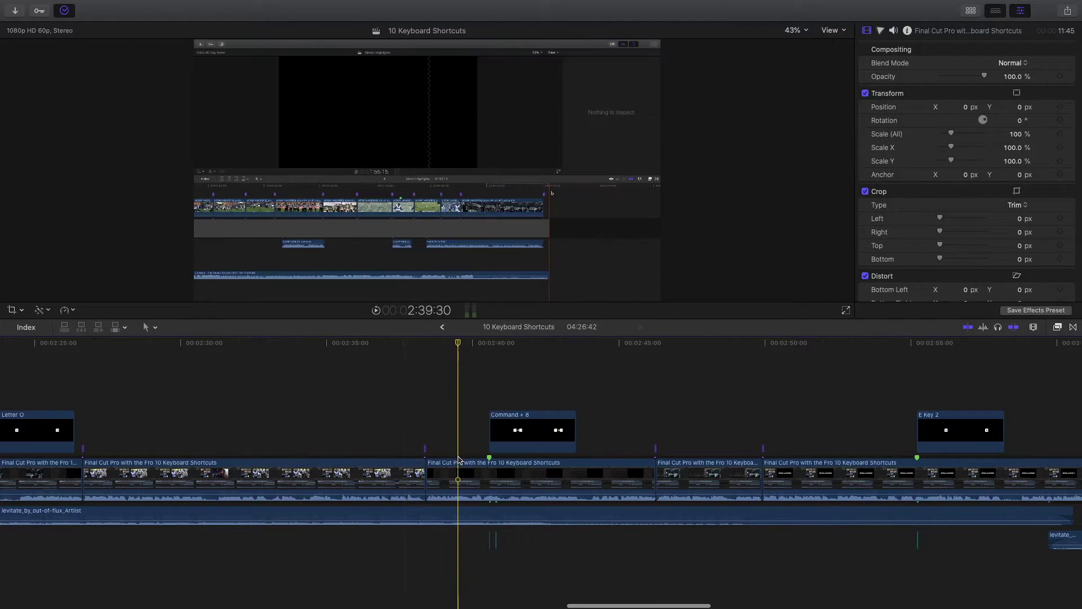
click(445, 487)
super+click(501, 432)
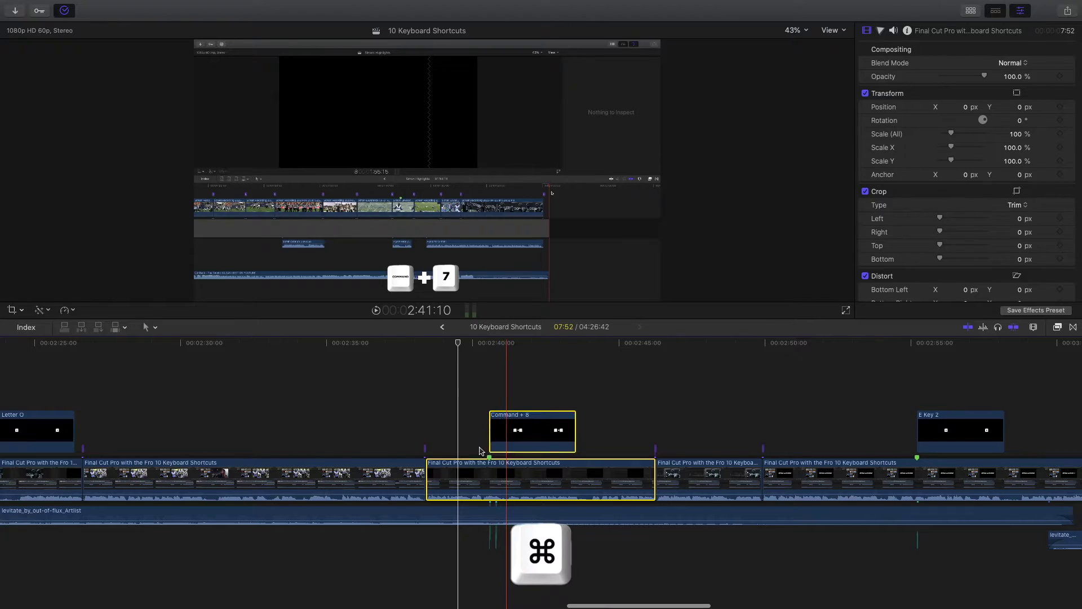
super+click(489, 535)
super+click(496, 535)
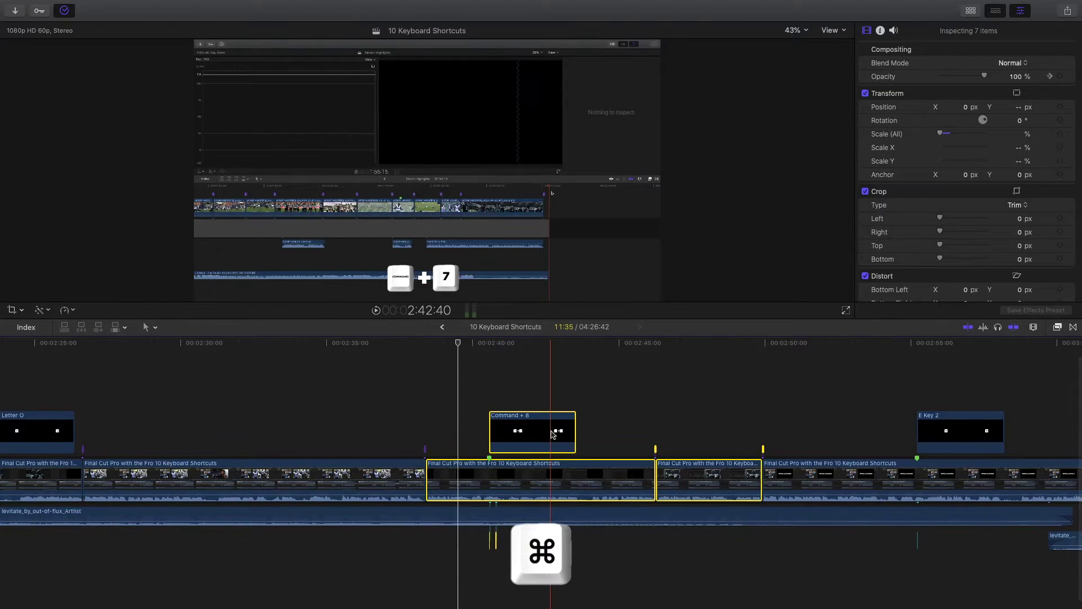
key(alt+g)
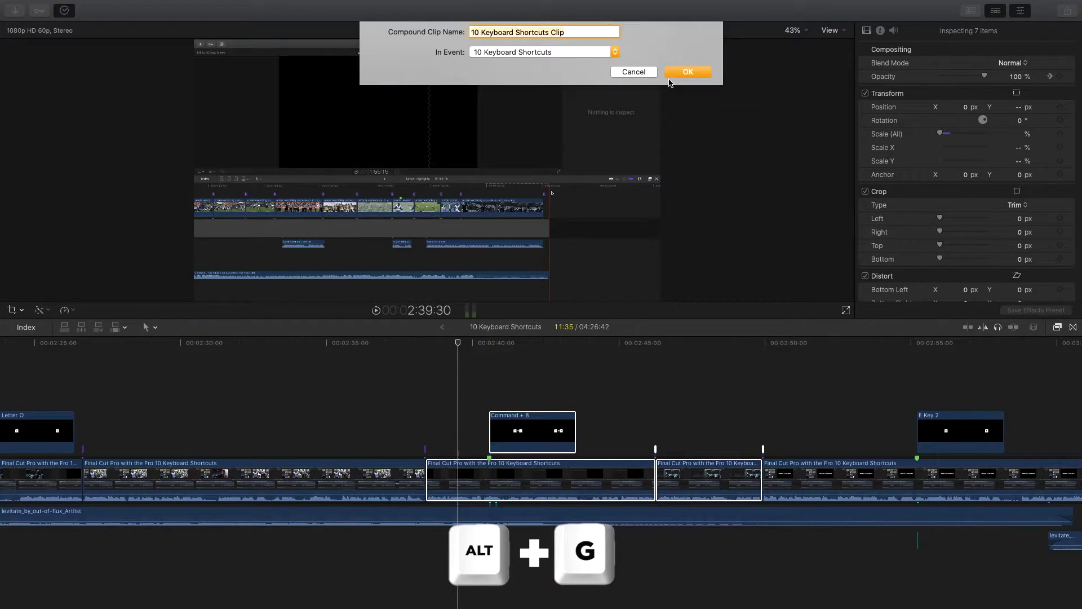
key(Return)
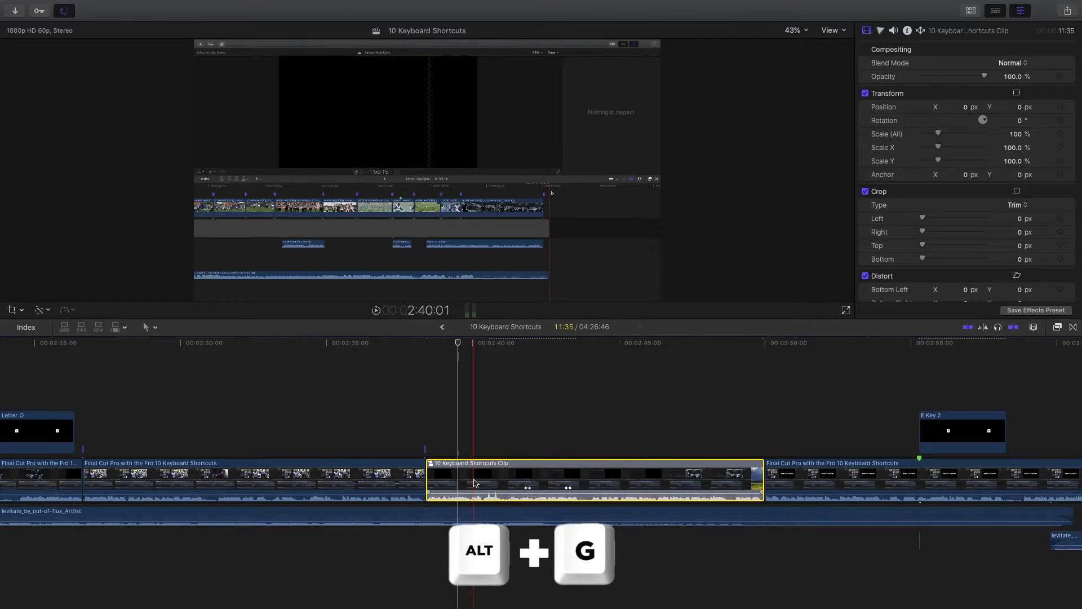
Open the 10 Keyboard Shortcuts Clip compound clip and view the clips inside it.
double_click(474, 483)
key(super+7)
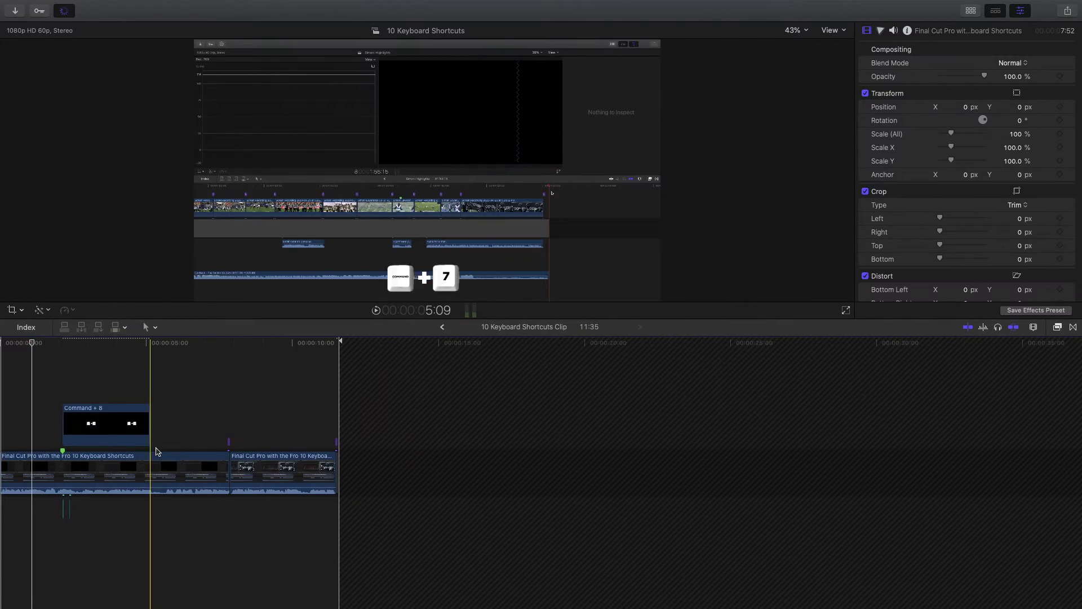
scroll(267, 440, left, 1)
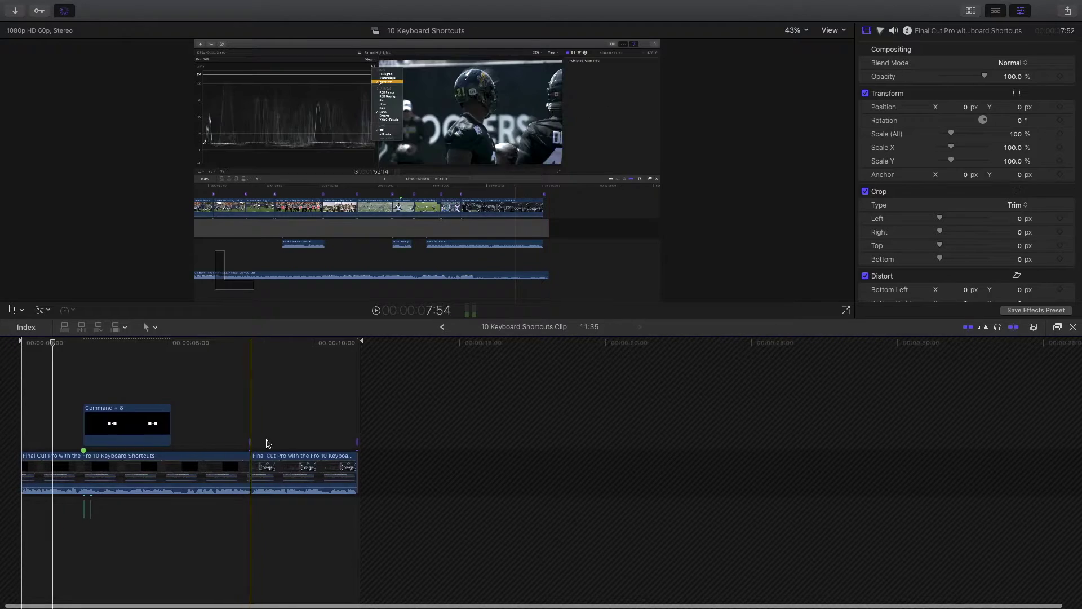
Return to the 10 Keyboard Shortcuts project and undo the compound clip around 2:40.
key(super+bracketleft)
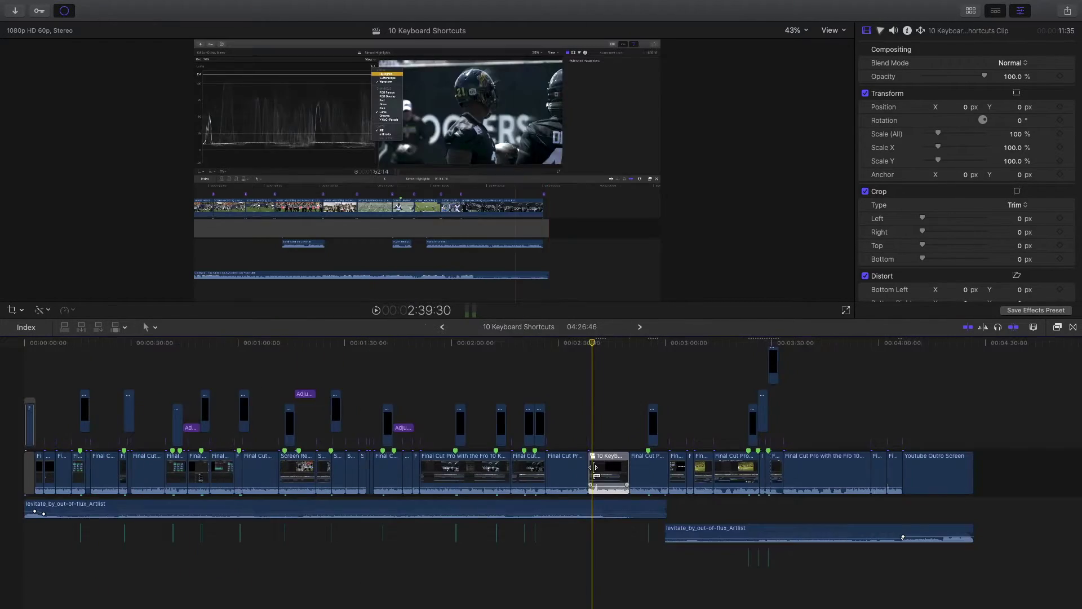
click(601, 471)
drag(602, 471, 166, 466)
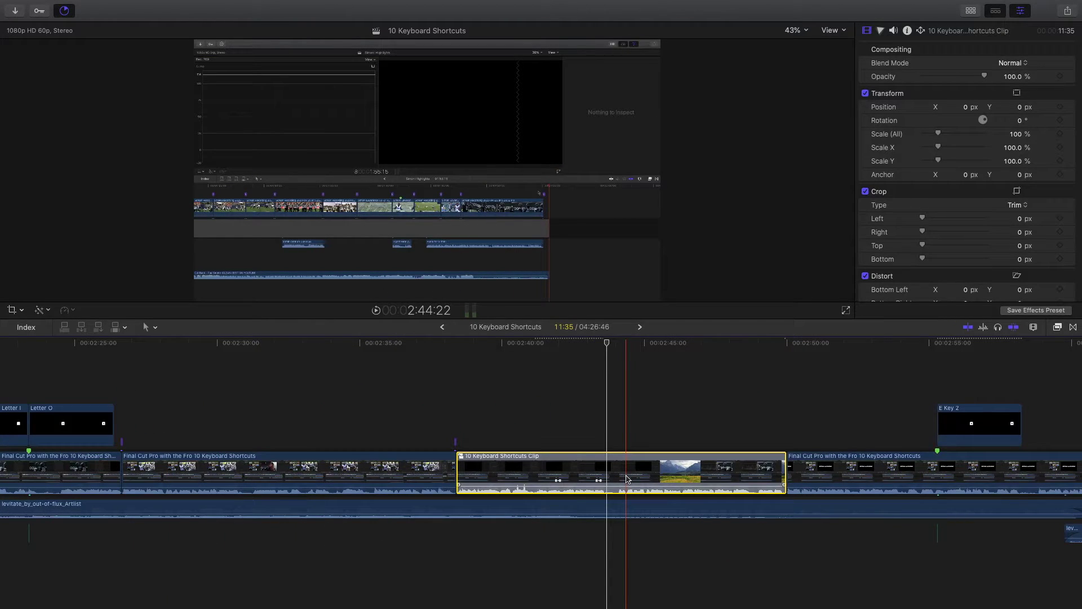
key(super+z)
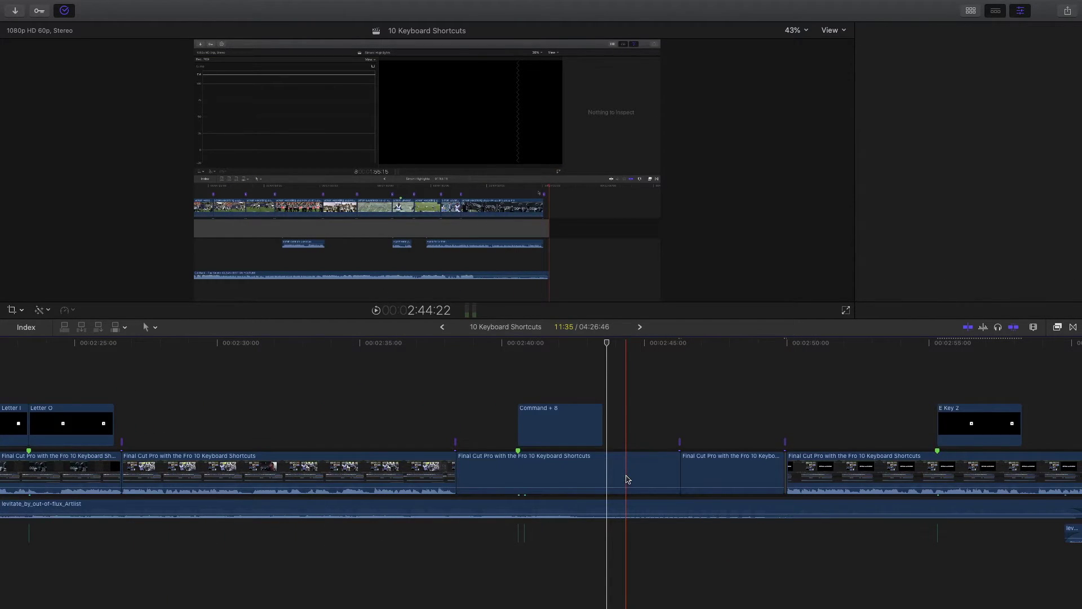
Combine the first music track with the Command + B title, its two main clips and their sound effects into a compound clip.
click(485, 507)
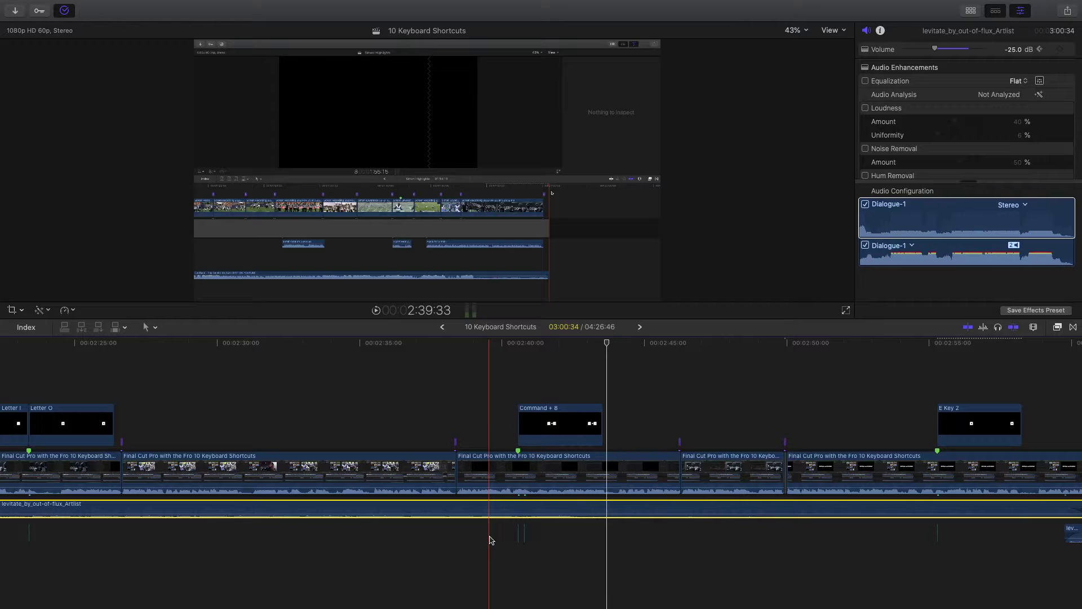
drag(487, 537, 553, 534)
drag(484, 408, 693, 468)
right_click(727, 467)
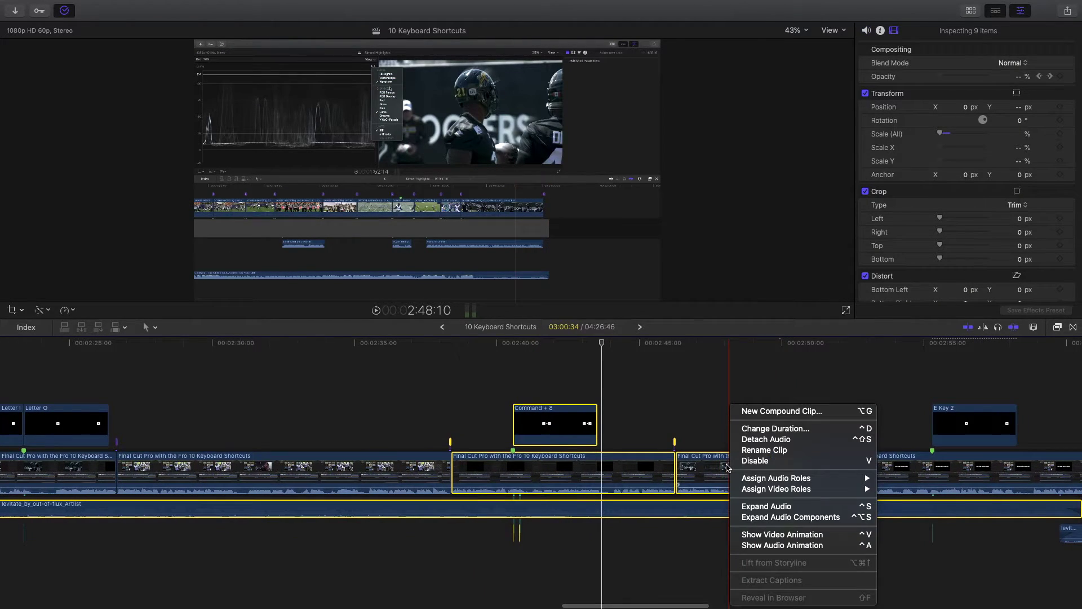
click(767, 412)
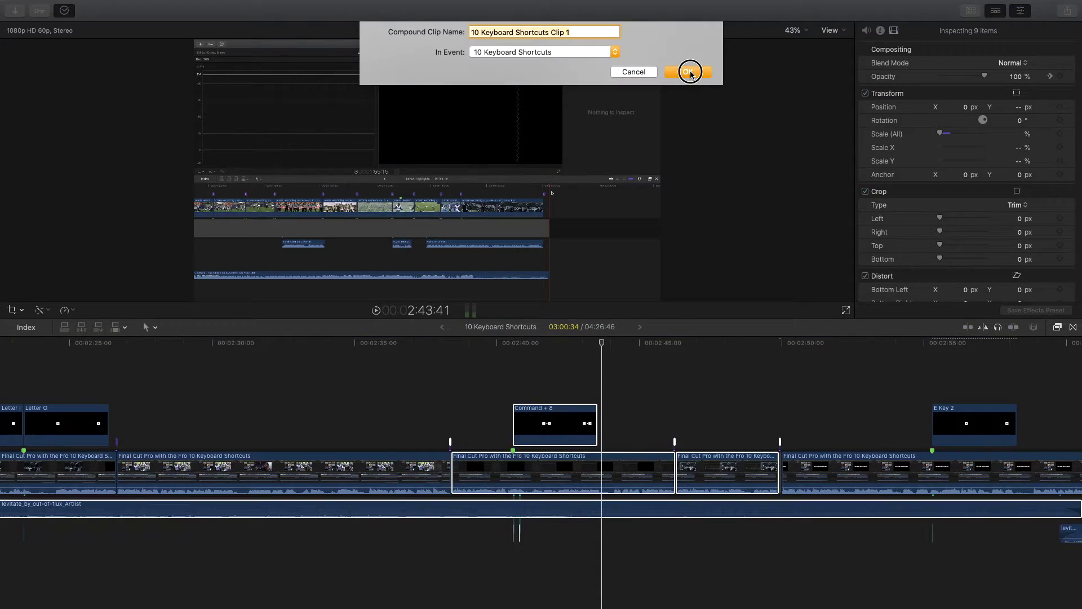
click(690, 73)
Examine the compound clip in the full timeline, view the clips and music inside it, and return to the project.
key(super+minus)
key(super+minus)
key(super+minus)
scroll(604, 471, right, 3)
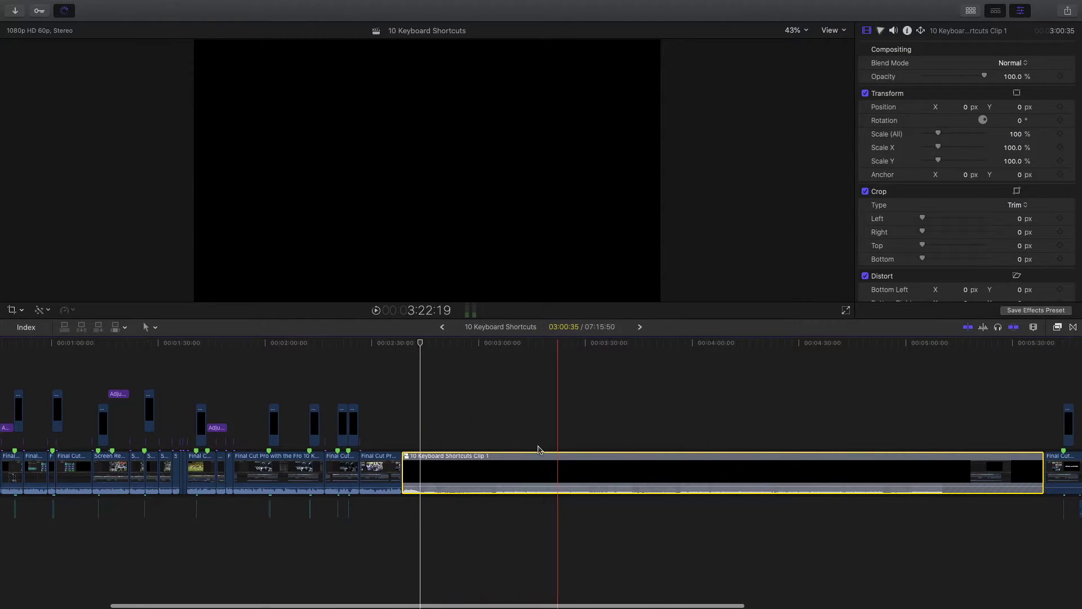
scroll(540, 449, right, 1)
double_click(474, 471)
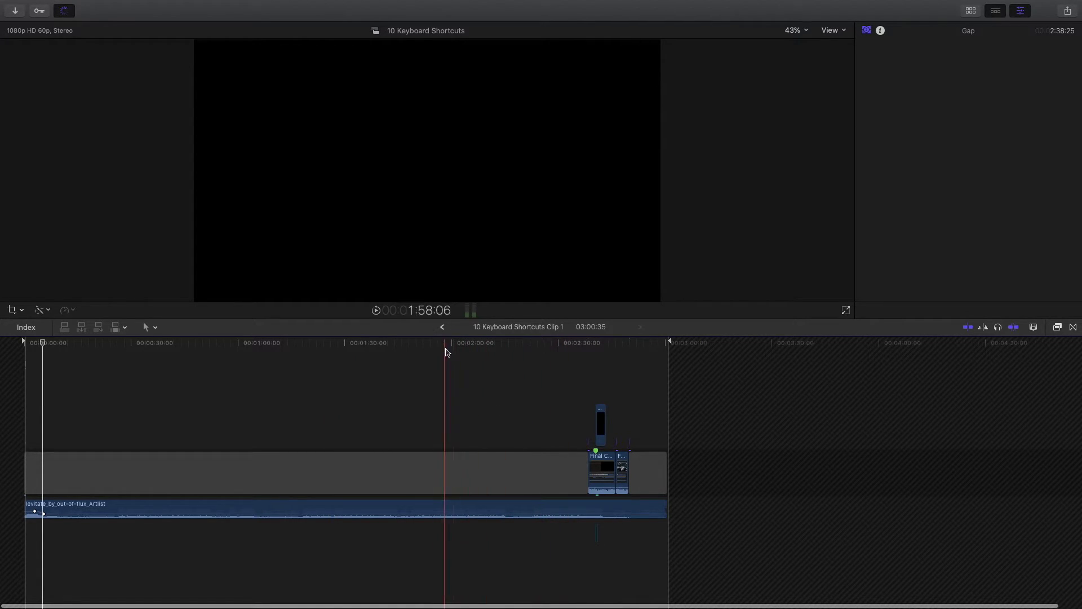
click(442, 327)
Play from the start of the compound clip near 3:00, view its contents, and return to the project.
key(space)
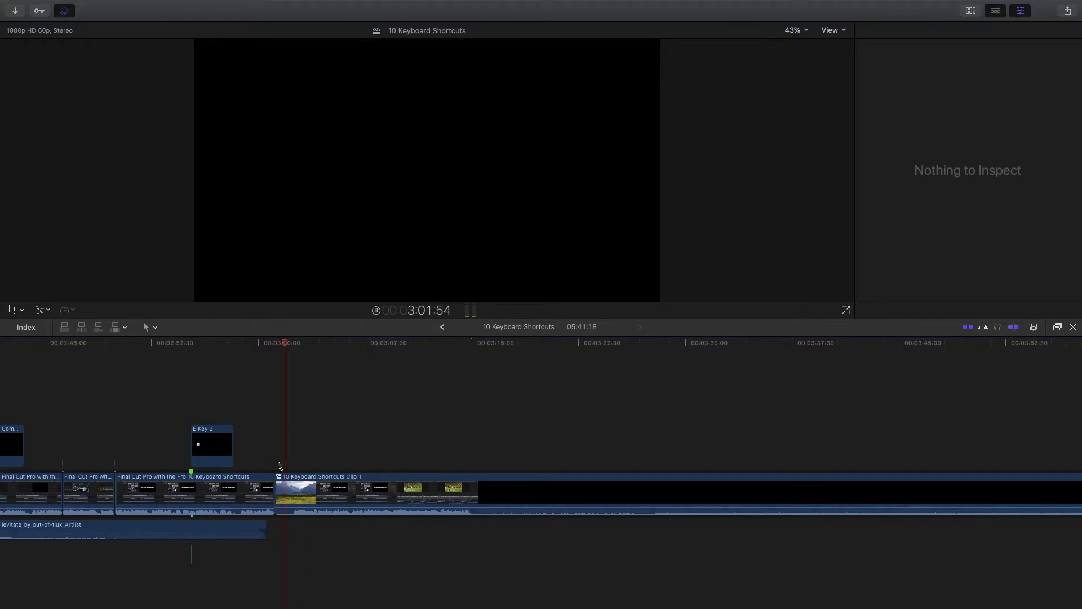
key(space)
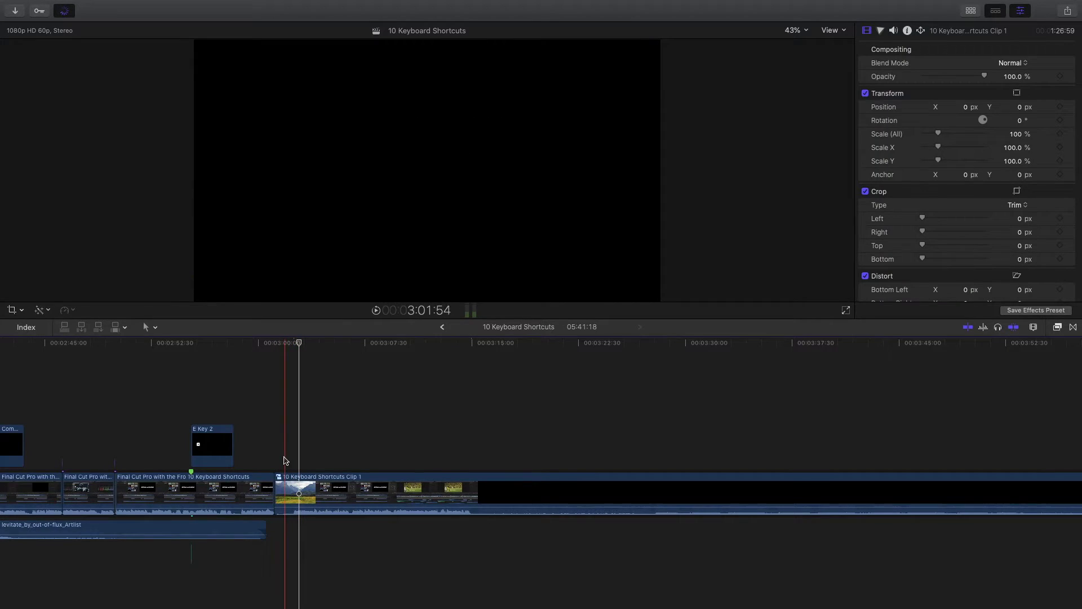
click(281, 463)
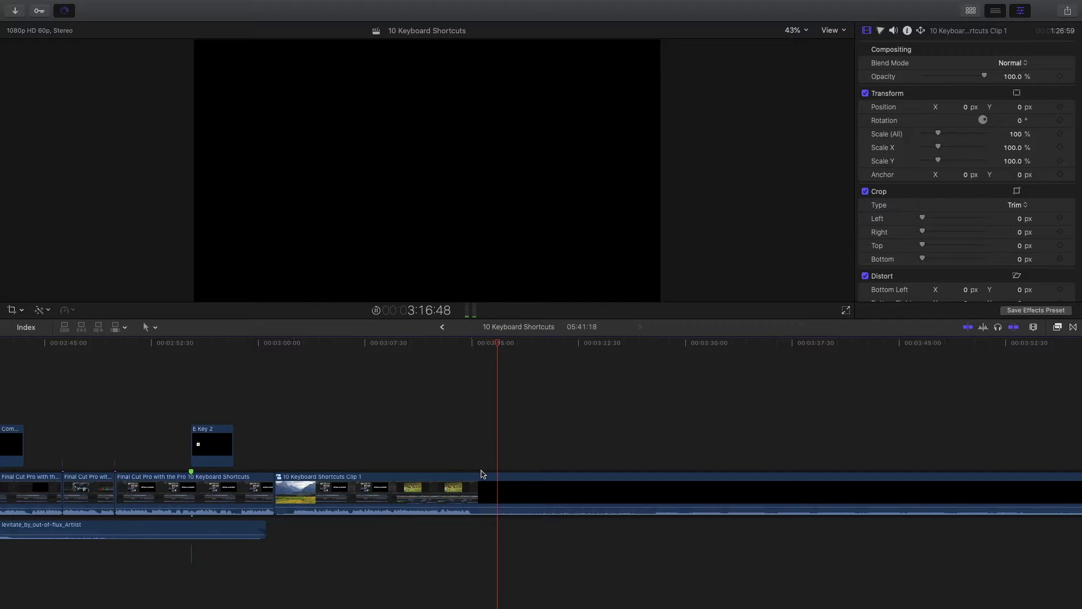
double_click(503, 490)
click(442, 327)
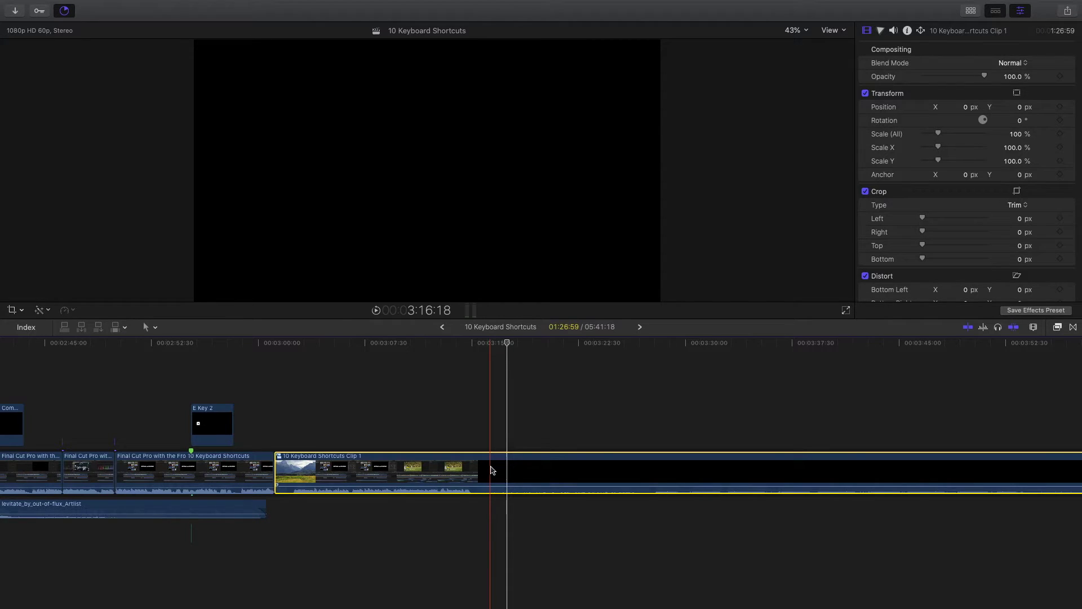
Undo the compound clip near 3:00 and trim the second music track to run from that cut to 3:13:39.
key(super+z)
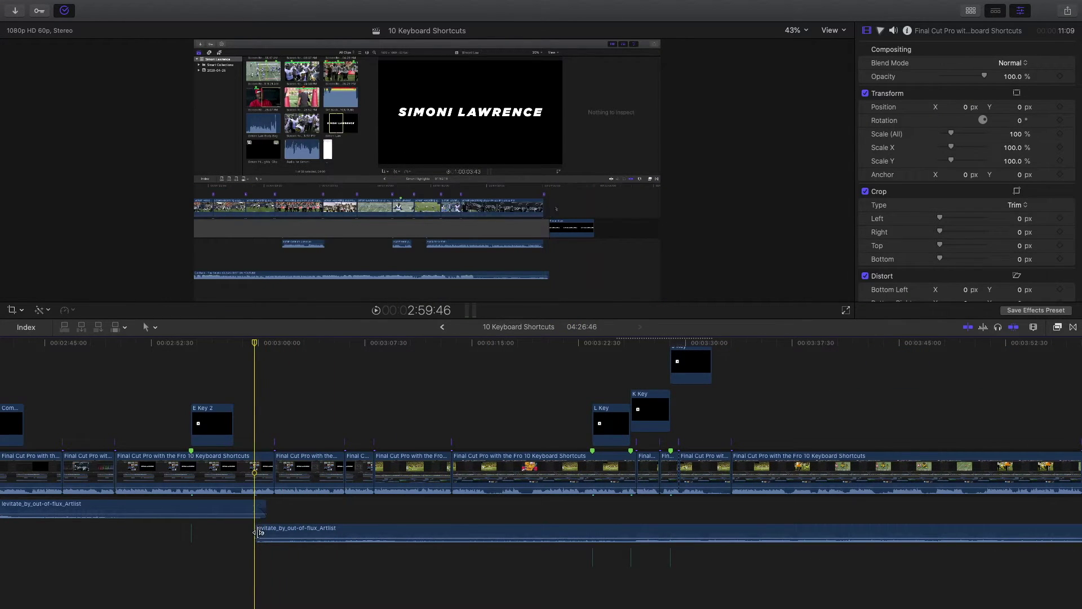
drag(259, 532, 275, 529)
click(452, 510)
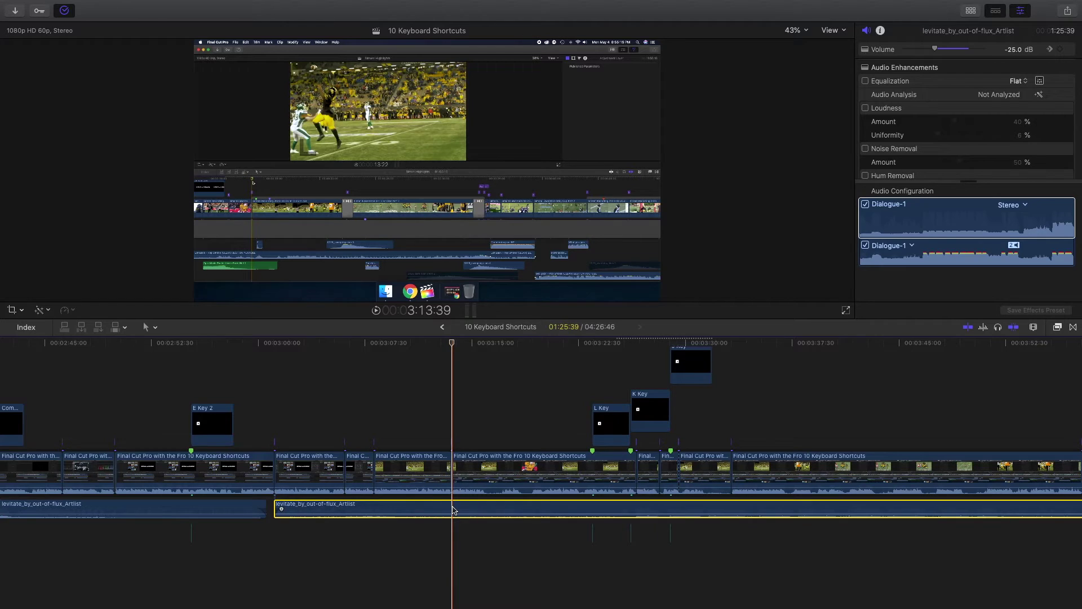
key(alt+bracketright)
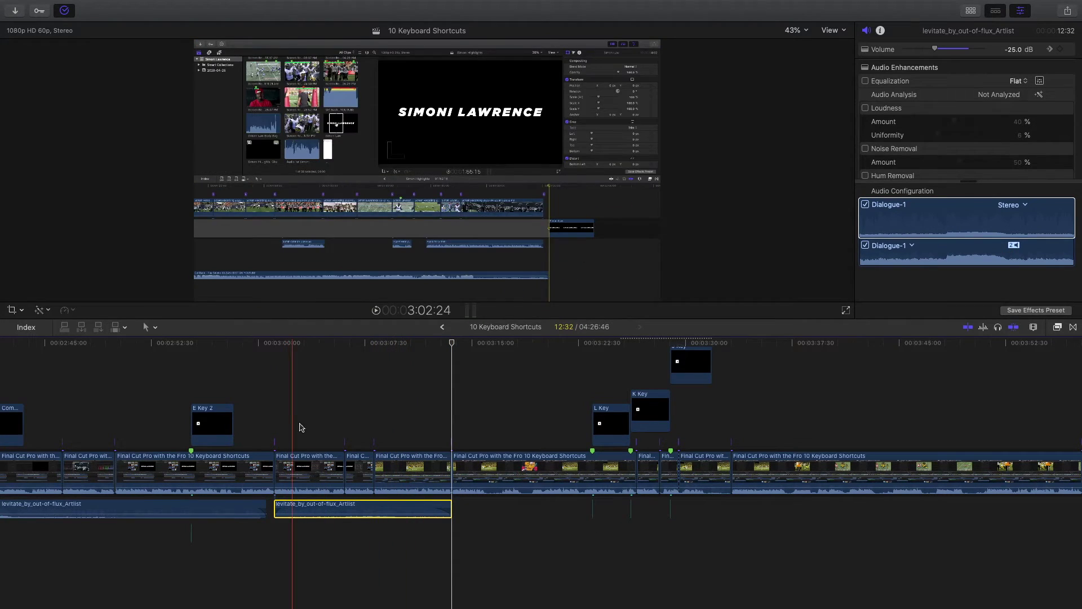
Combine the three main clips between about 3:00 and 3:13 and the trimmed music beneath them into a compound clip.
drag(302, 424, 394, 473)
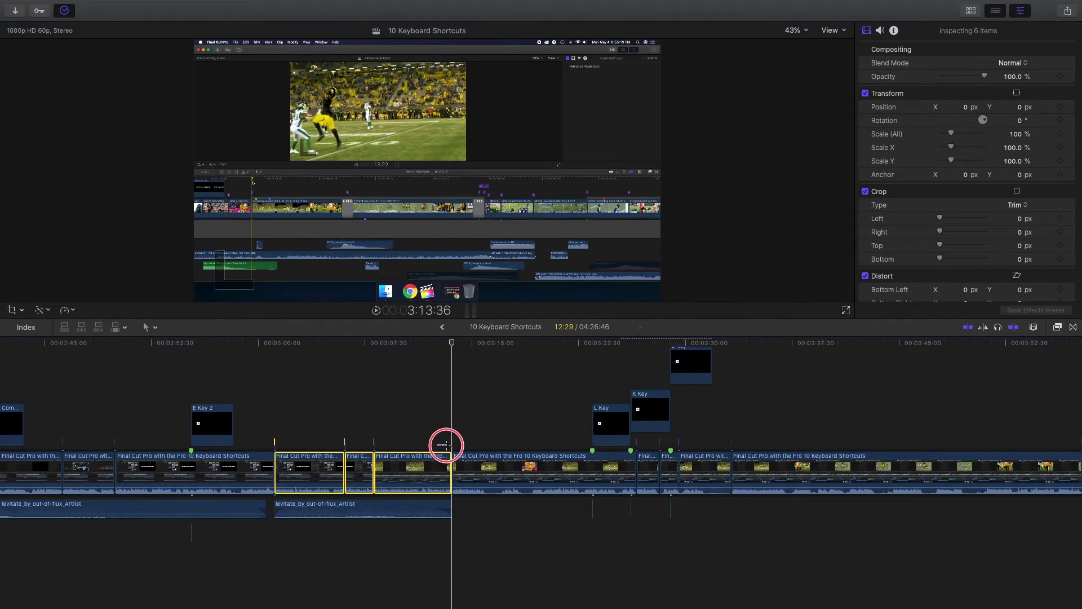
right_click(425, 479)
click(441, 412)
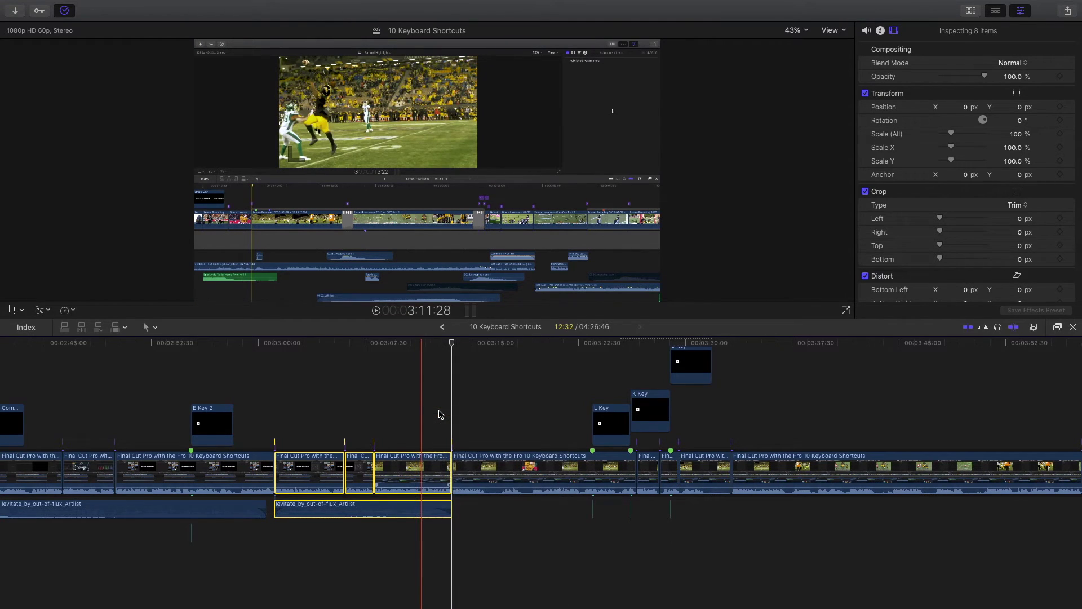
key(Return)
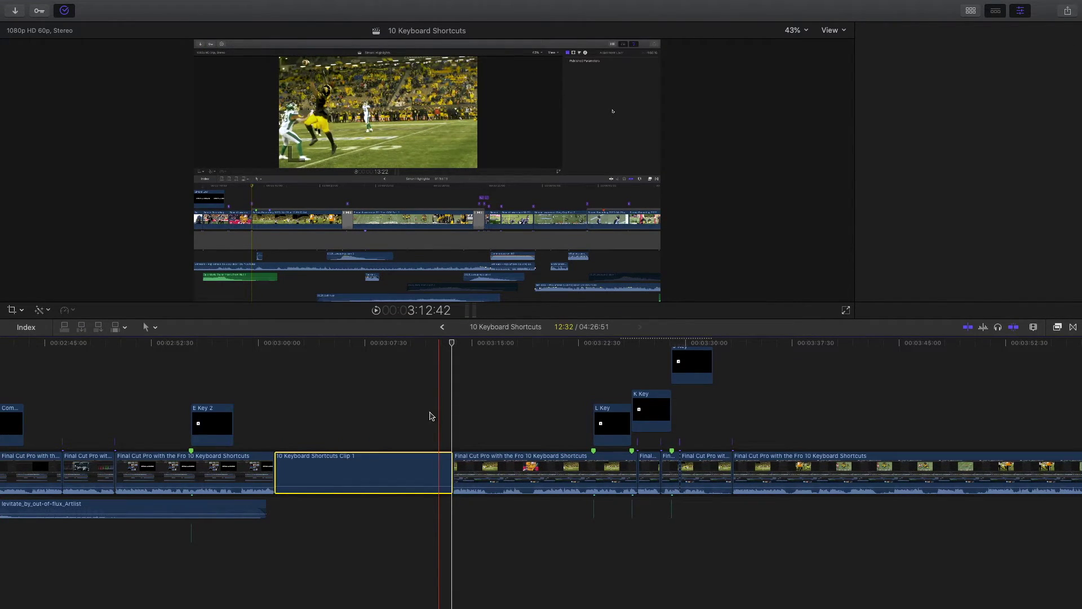
Open the 10 Keyboard Shortcuts Clip 1 compound clip, look over its clips and music, and return to the project.
double_click(292, 472)
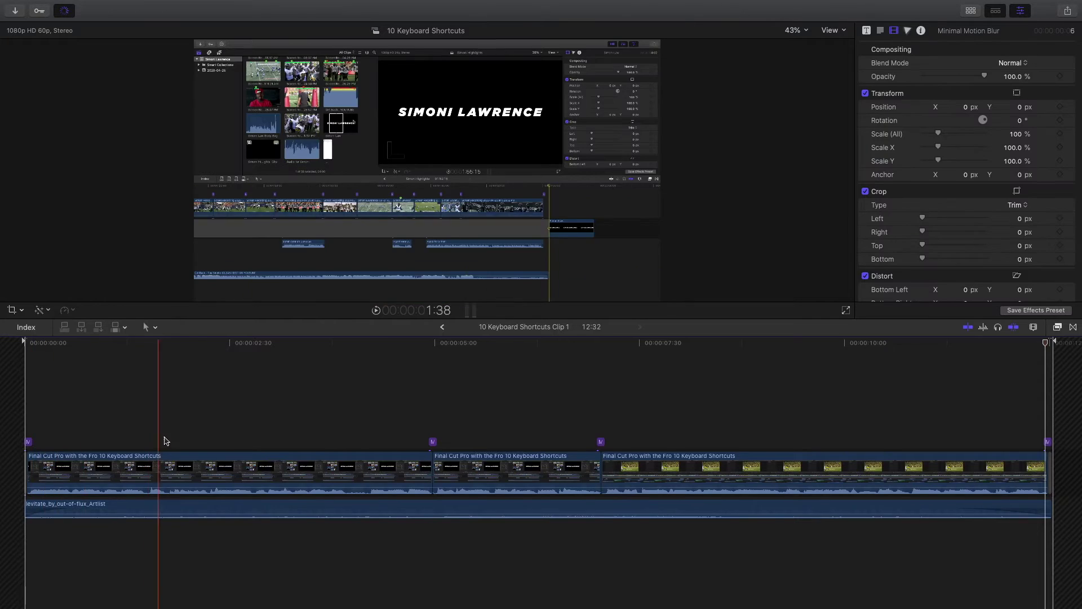
scroll(170, 441, right, 5)
scroll(189, 444, left, 3)
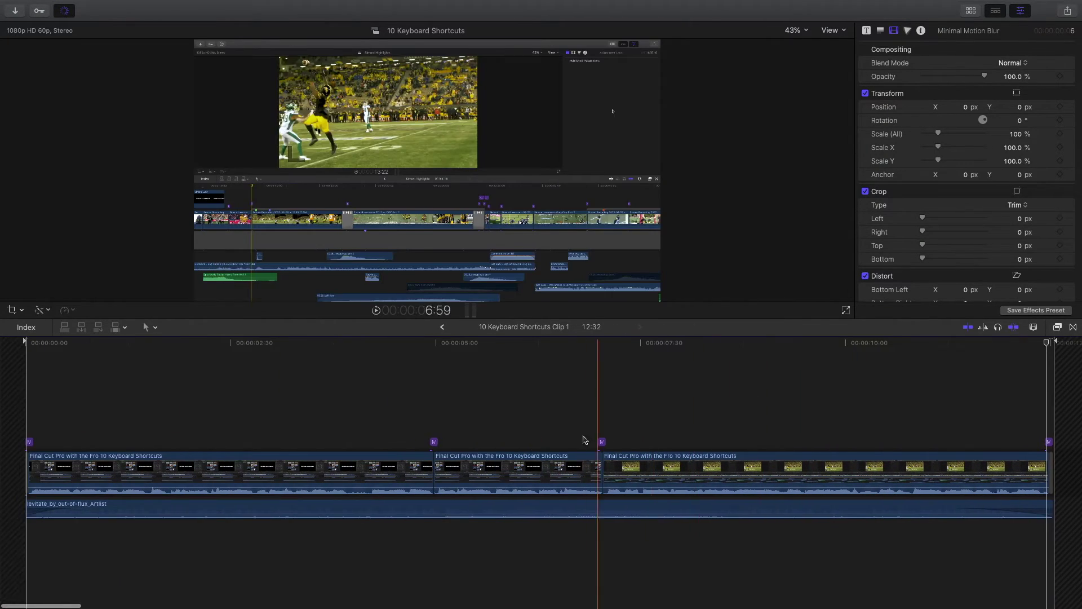
scroll(131, 481, right, 2)
scroll(237, 513, left, 2)
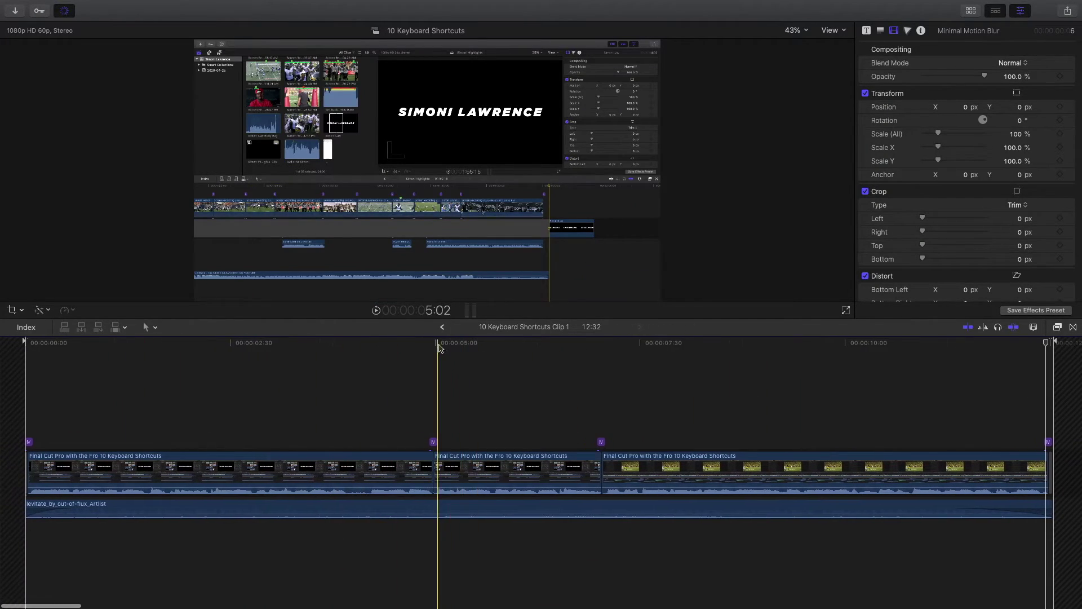
click(442, 327)
Try to move the eight selected clips around 3:15 in the Speed Tools iMovie timeline as a loose group.
drag(398, 475, 204, 382)
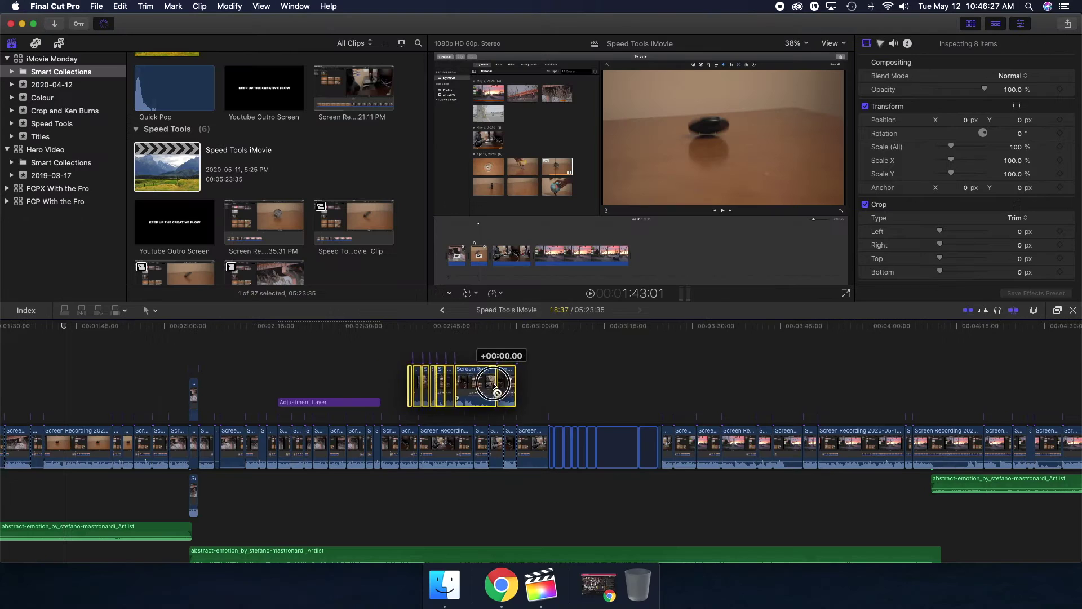
drag(496, 389, 145, 381)
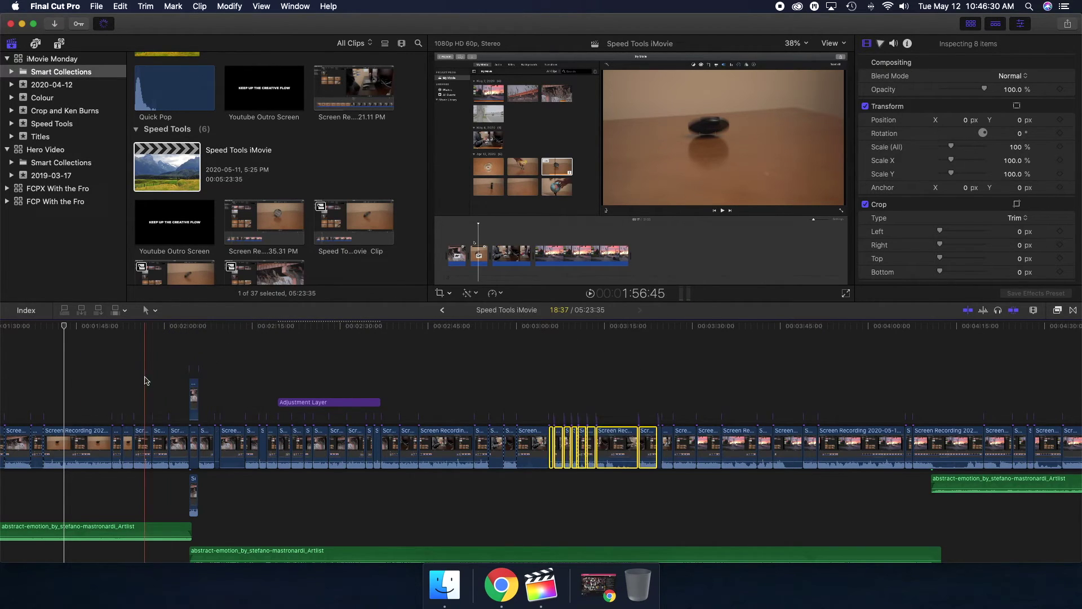
mouse_move(619, 437)
mouse_down()
mouse_move(458, 384)
mouse_move(169, 337)
mouse_move(439, 402)
mouse_move(338, 387)
mouse_move(620, 440)
mouse_up()
Combine the eight selected clips around 3:15 into a compound clip and move it earlier in the timeline.
right_click(600, 443)
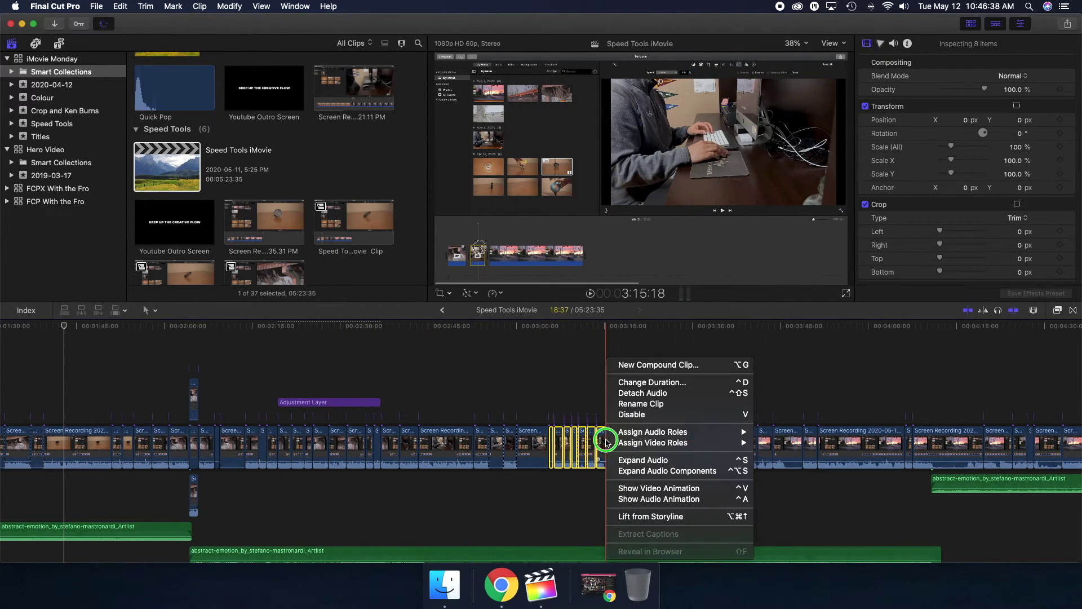
click(648, 365)
key(Return)
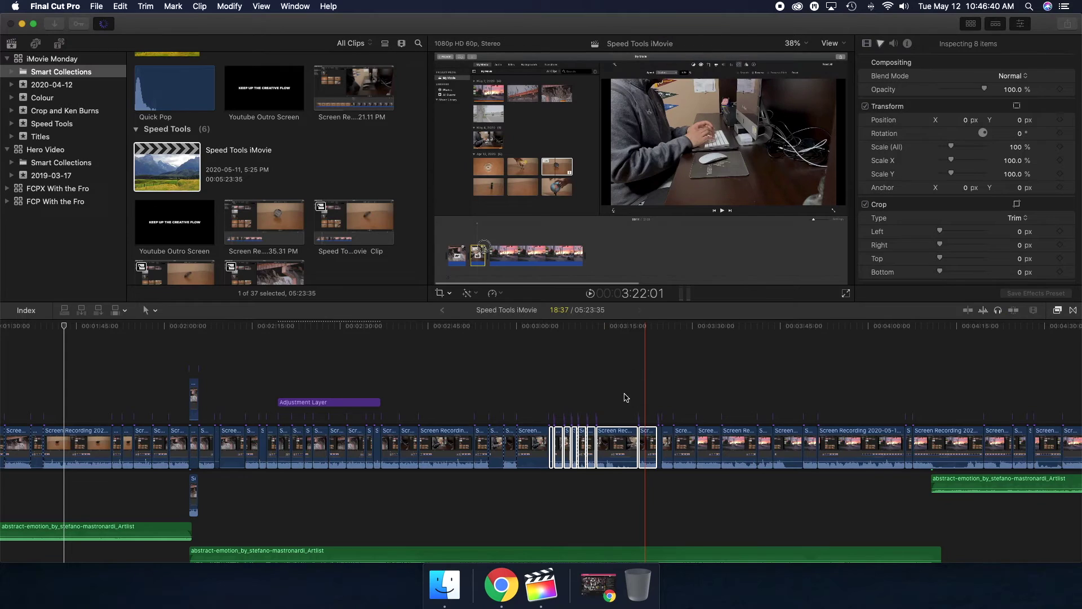
key(super+4)
drag(613, 446, 265, 433)
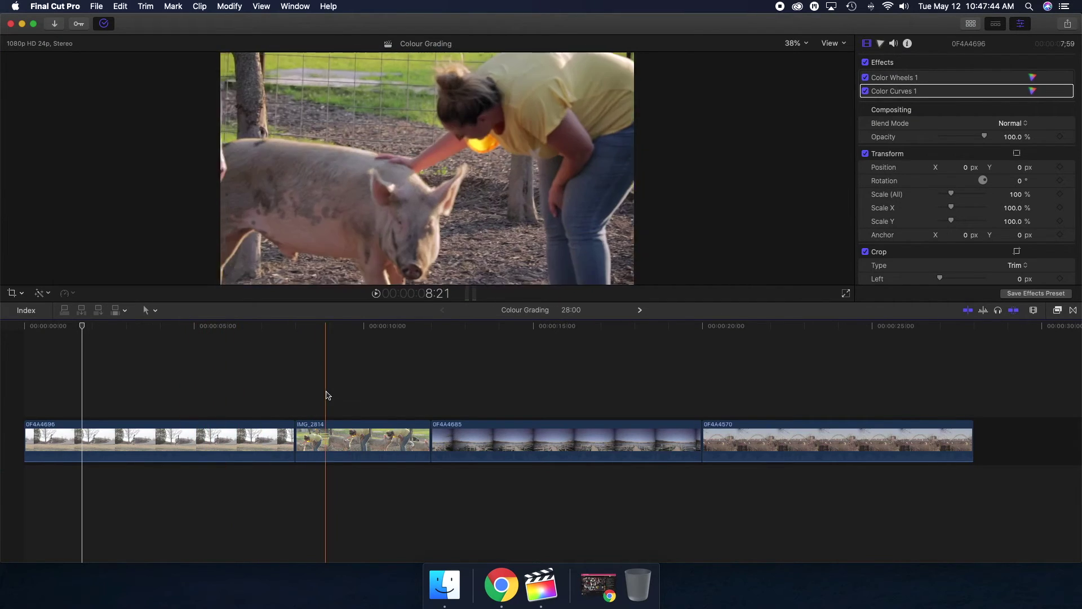
Select the IMG_2814 clip in the Colour Grading timeline and look at its Reverse Clip and other speed options.
click(326, 431)
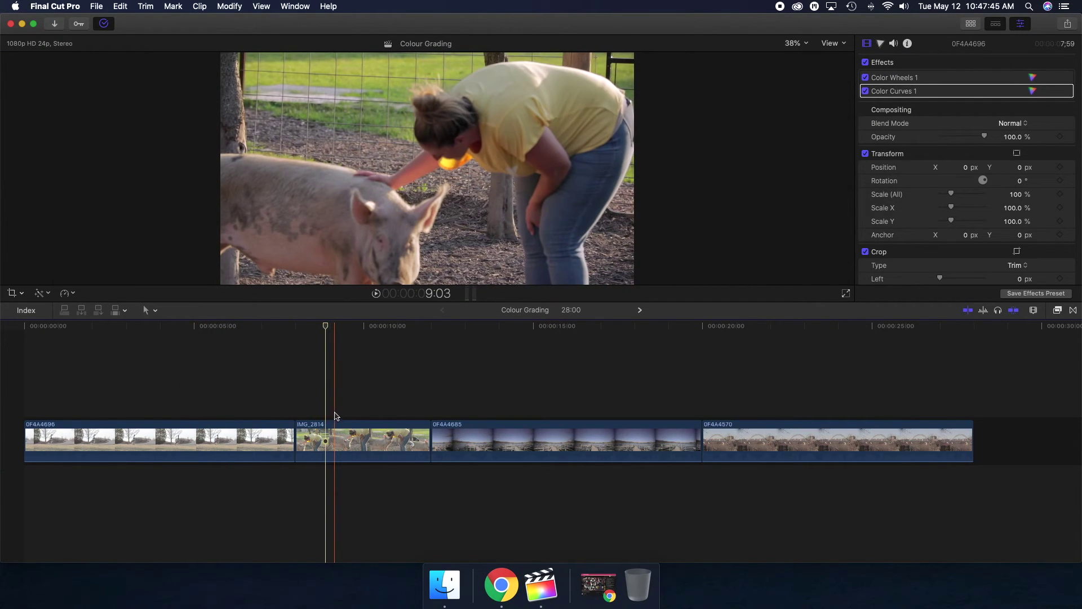
click(66, 292)
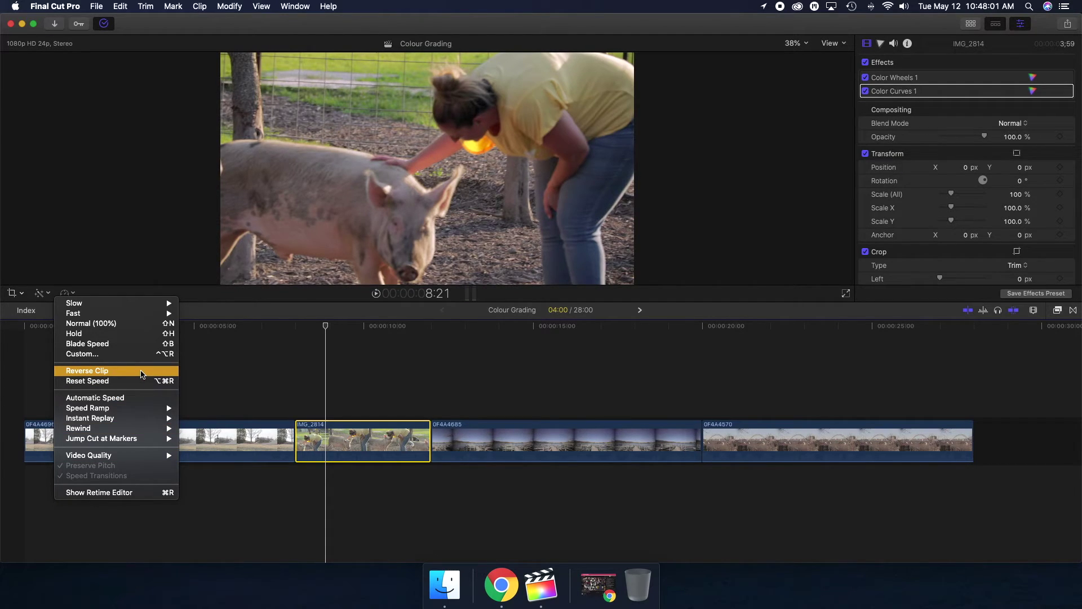
click(142, 375)
Turn the IMG_2814 clip into a compound clip and open its retiming options.
right_click(327, 427)
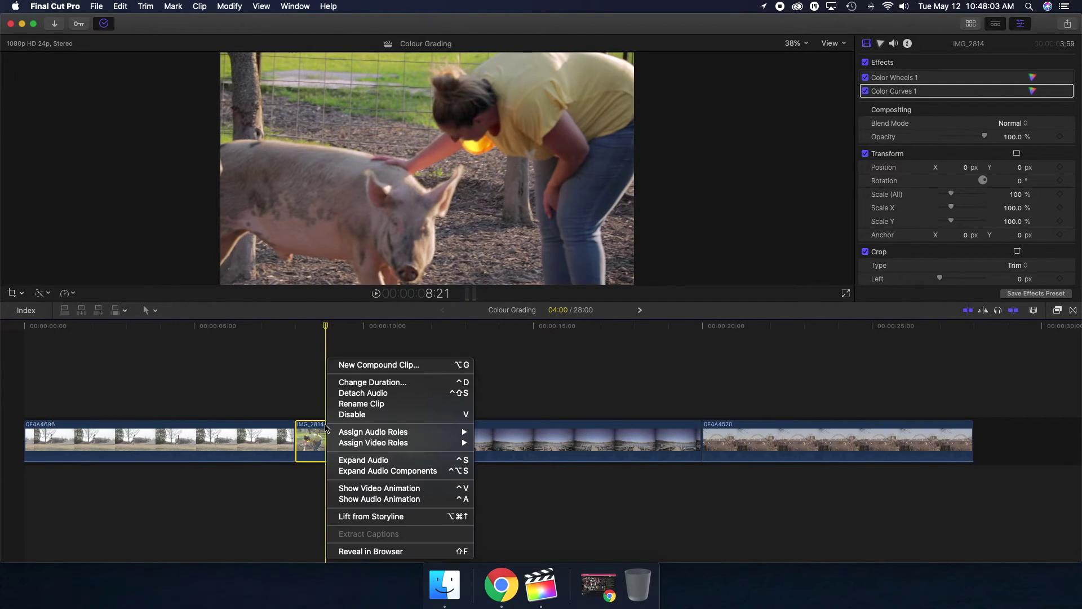
click(368, 366)
key(Escape)
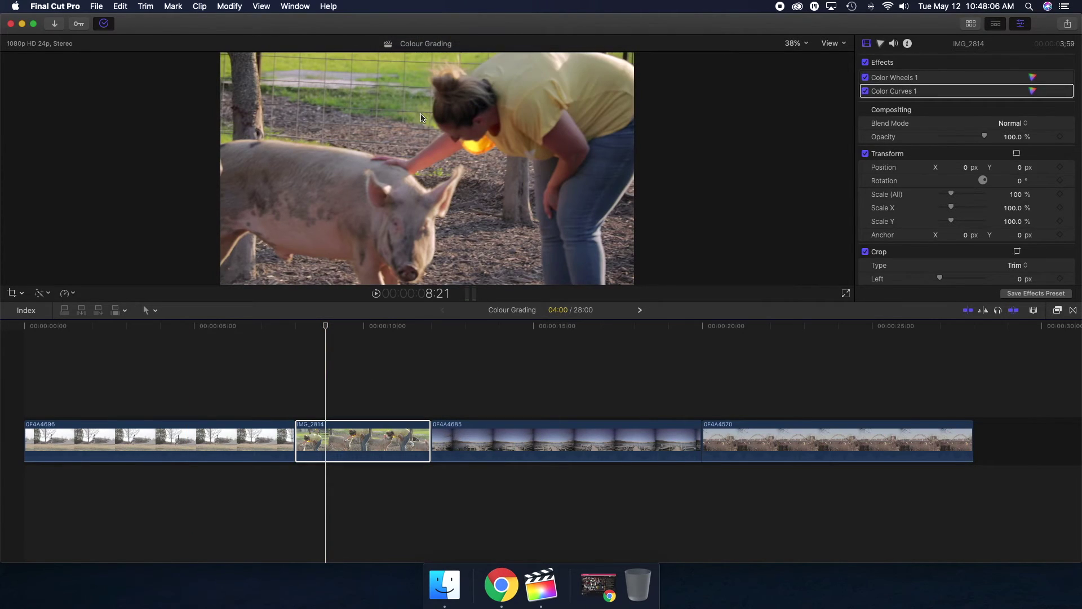
click(68, 298)
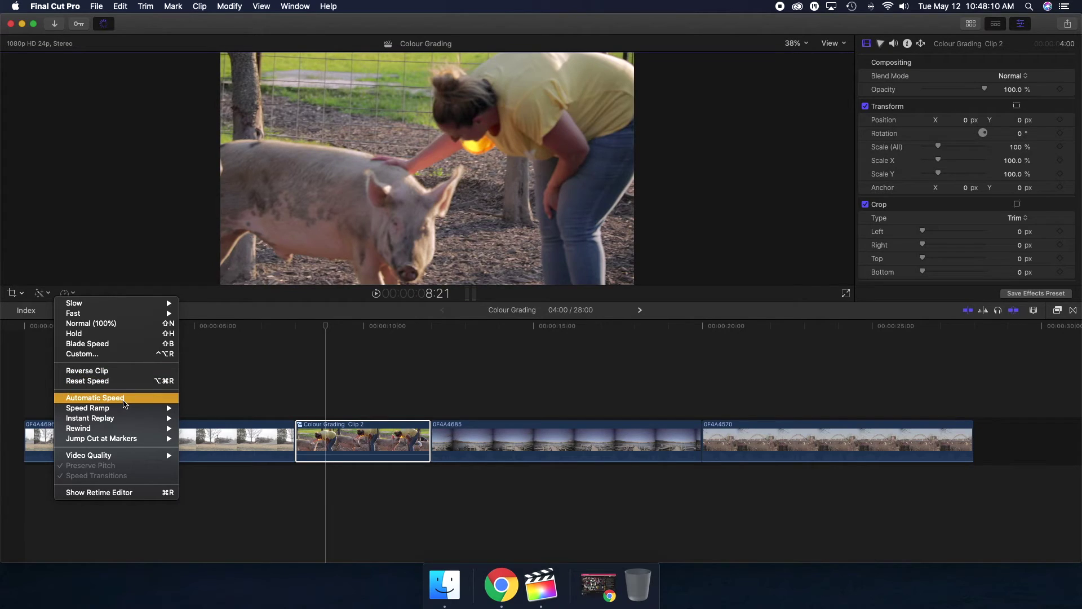